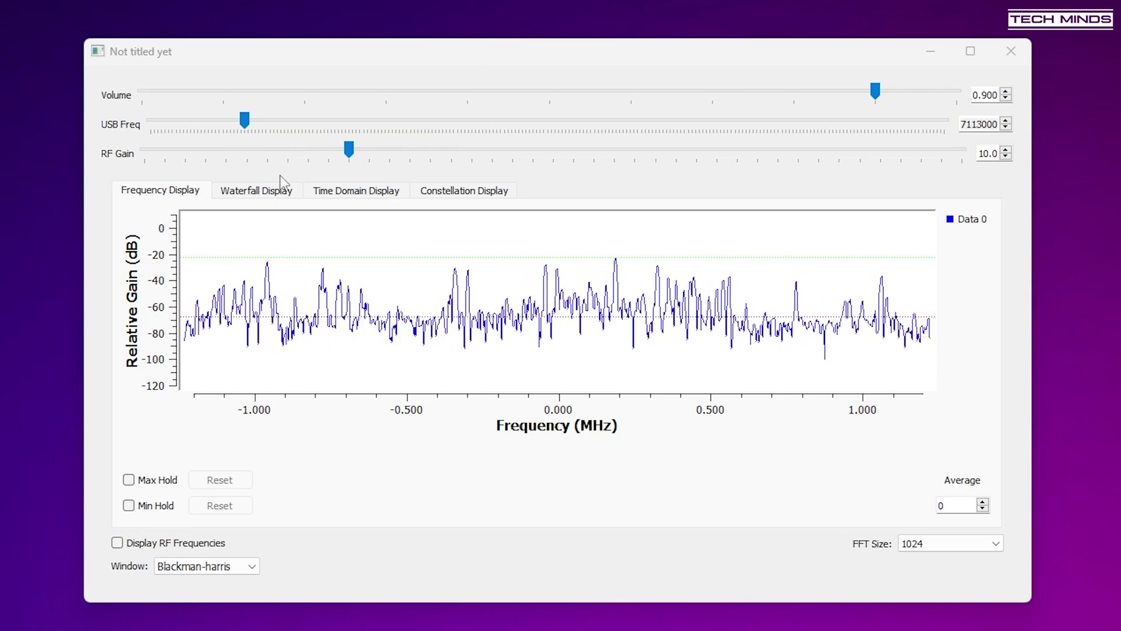
# - Switch the live display to the waterfall view and raise its lower intensity level to about -140 dB
pyautogui.click(250, 192)
pyautogui.moveTo(310, 508); pyautogui.dragTo(500, 503)
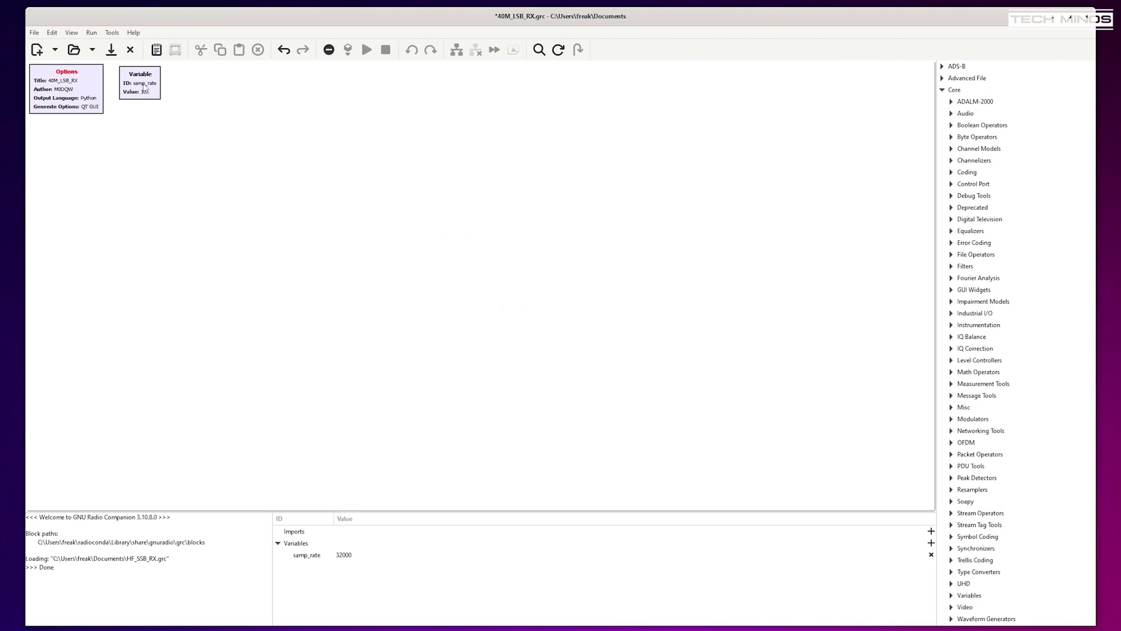
# - Add a new Variable block found by searching the library for 'varia'
pyautogui.click(156, 89)
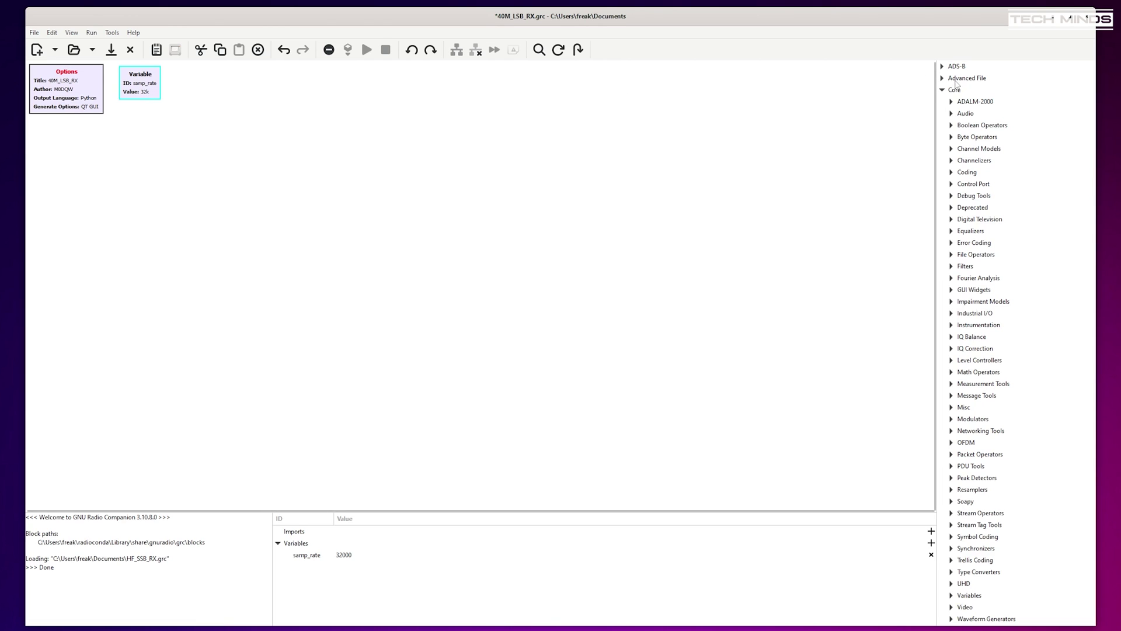
pyautogui.click(539, 50)
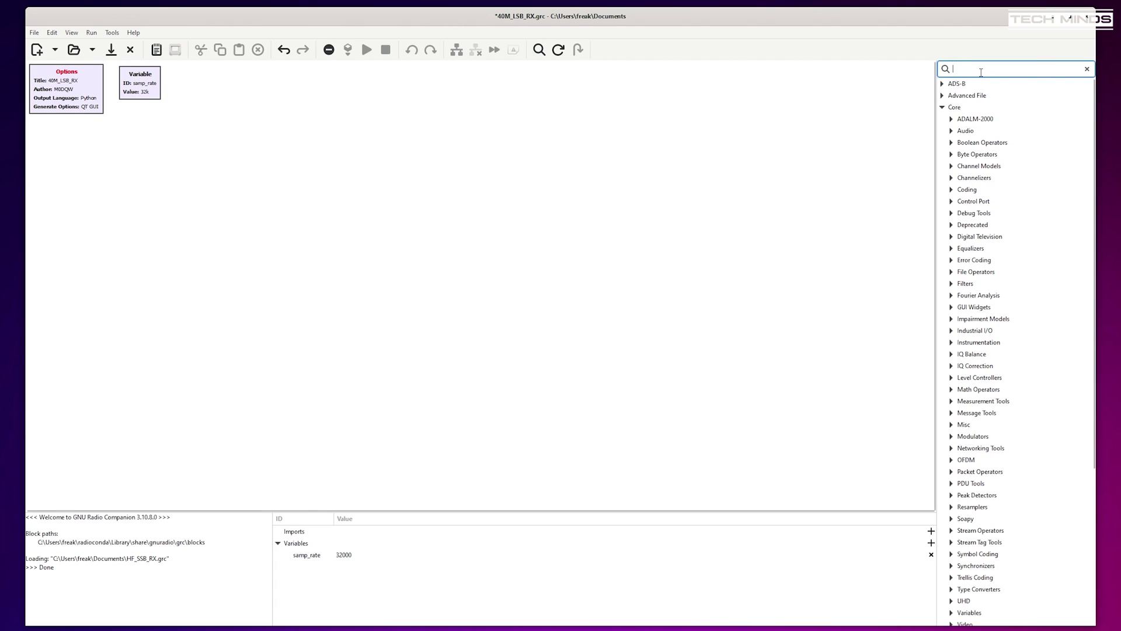
pyautogui.write('variabl')
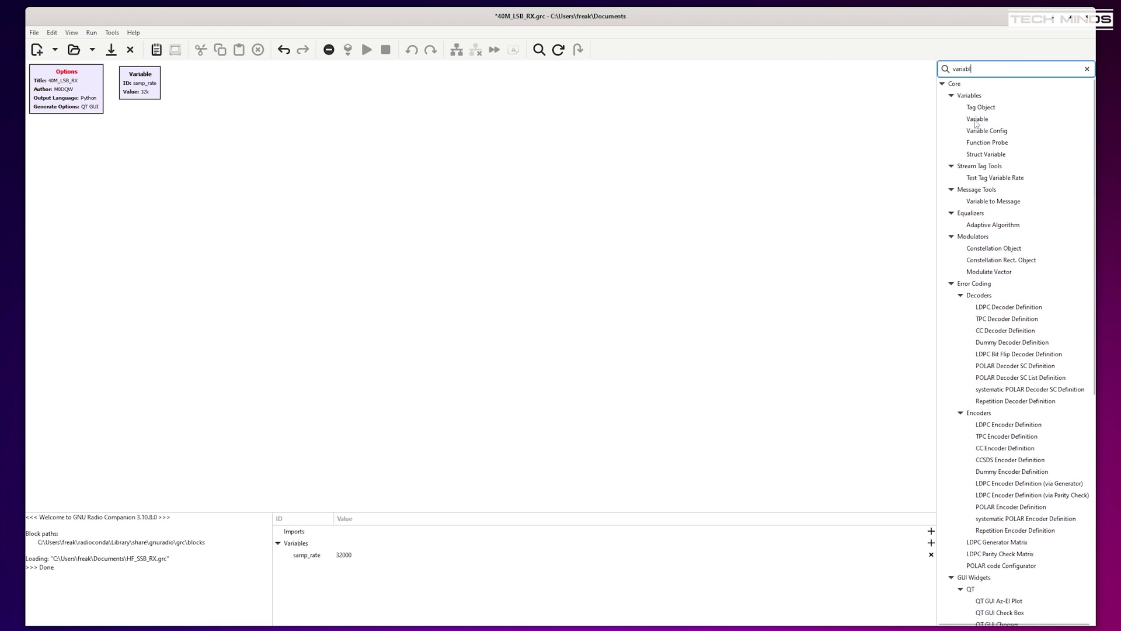
pyautogui.doubleClick(993, 116)
# - Set the samp_rate variable's value to 2400000
pyautogui.click(145, 89)
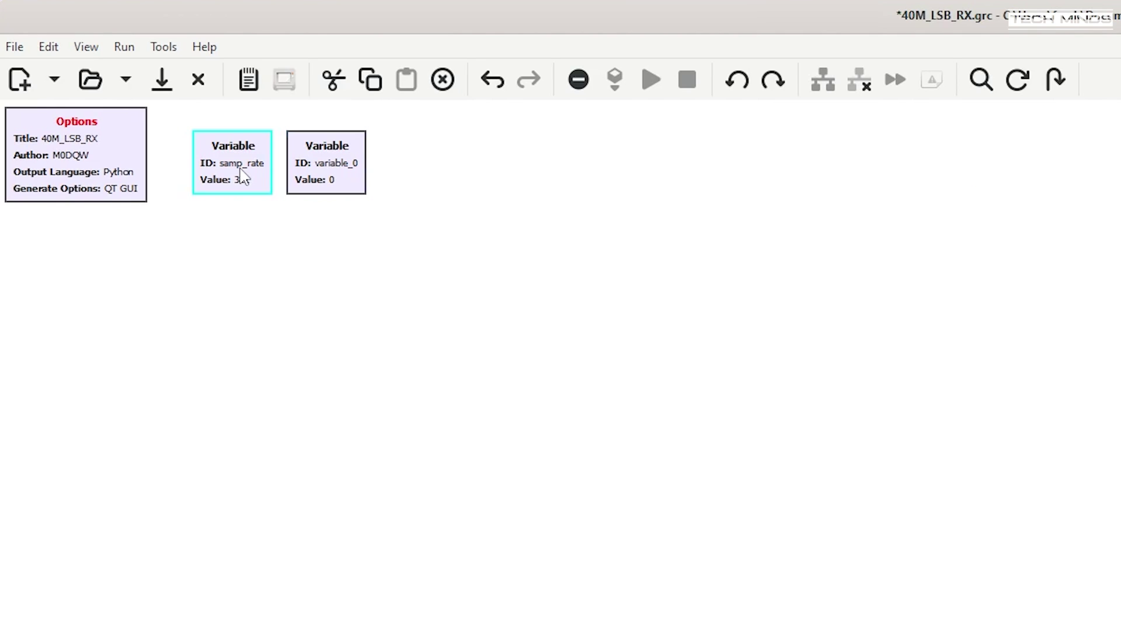
pyautogui.doubleClick(241, 178)
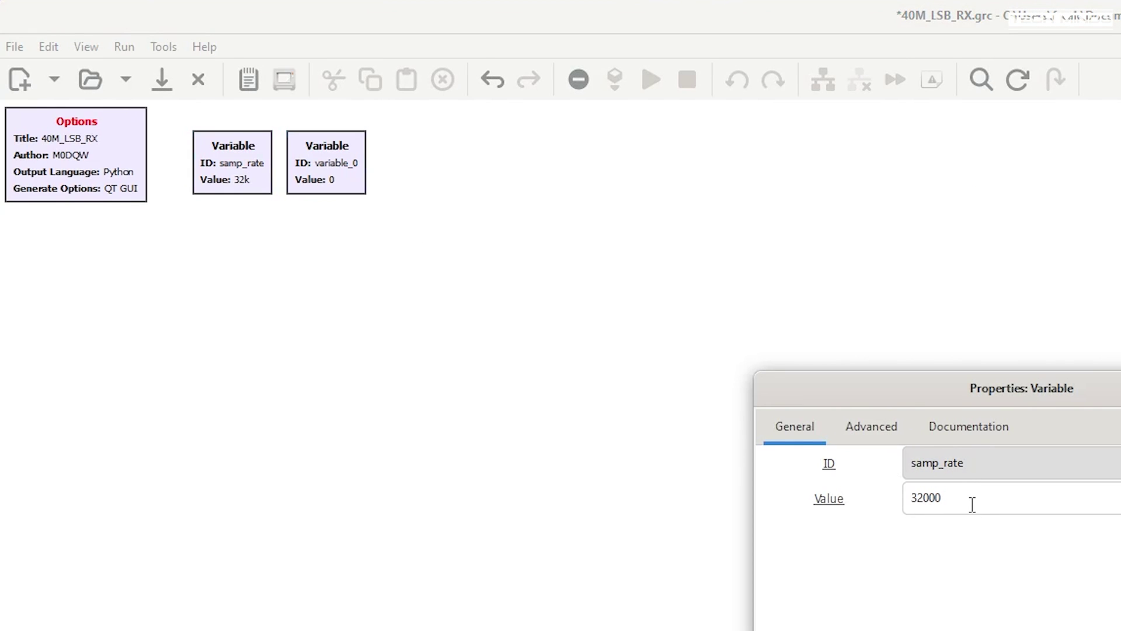
pyautogui.click(972, 506)
pyautogui.write('240')
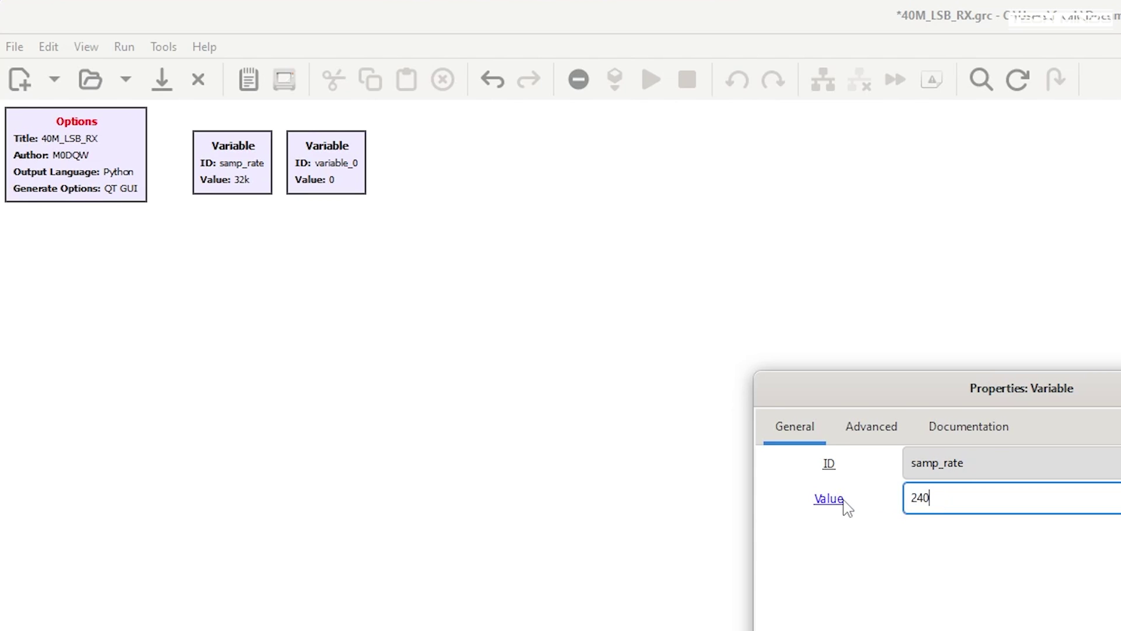
pyautogui.write('0000')
pyautogui.press('Return')
# - Rename the new variable_0 to freq_shift
pyautogui.doubleClick(336, 169)
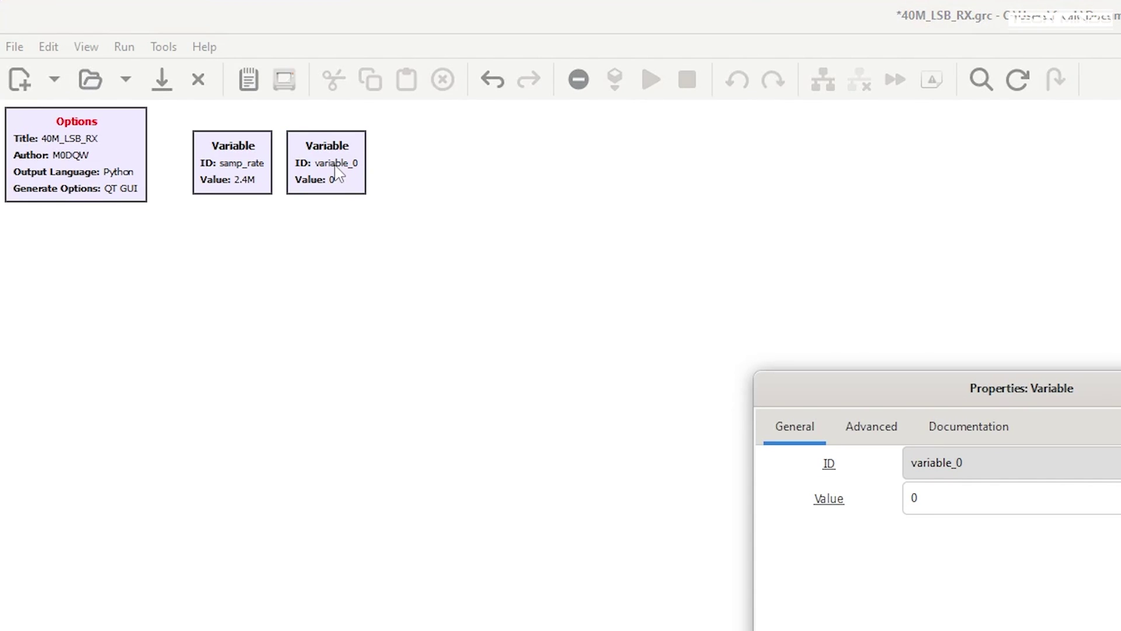
pyautogui.click(982, 464)
pyautogui.doubleClick(981, 464)
pyautogui.write('f')
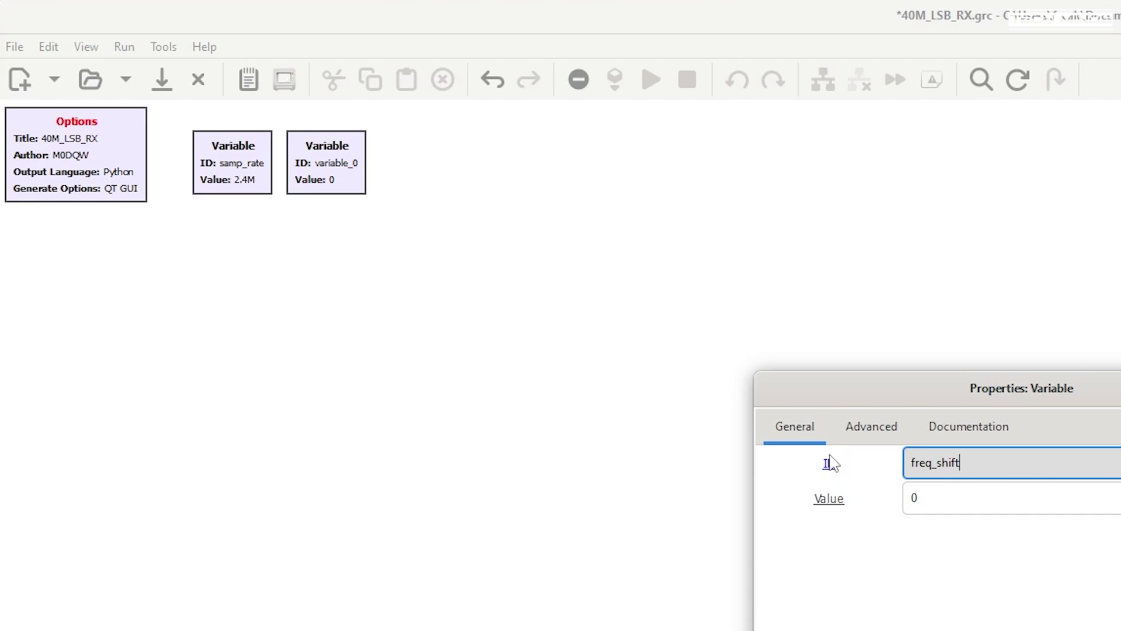
pyautogui.write('req_shift')
pyautogui.press('Tab')
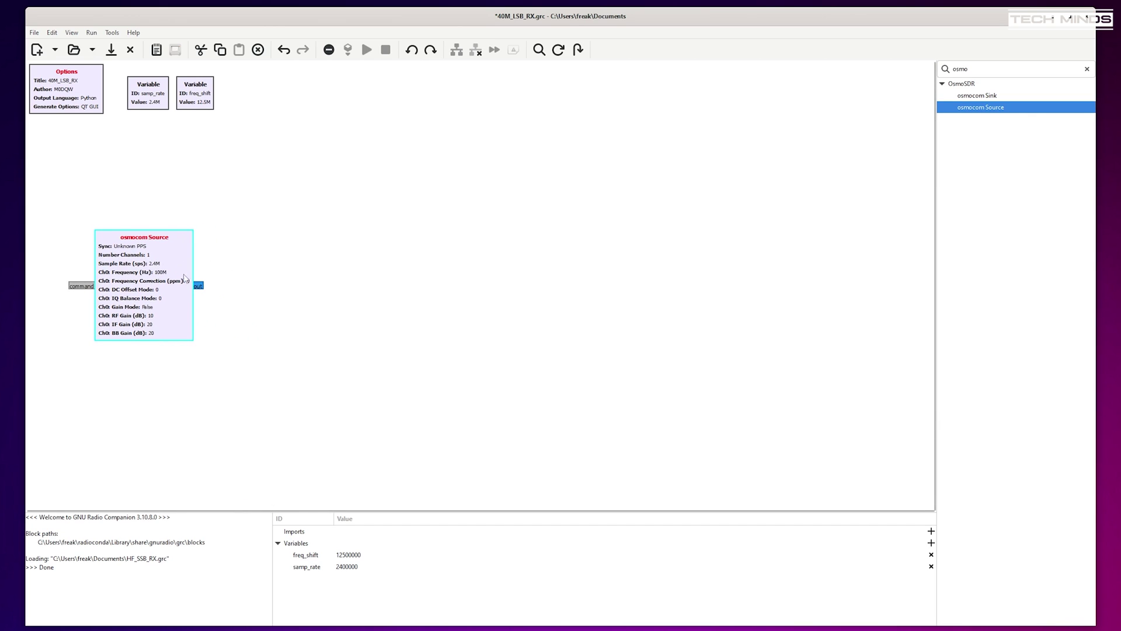
# - Set the osmocom Source's Sync option to Don't Sync and scroll through its General properties
pyautogui.doubleClick(127, 274)
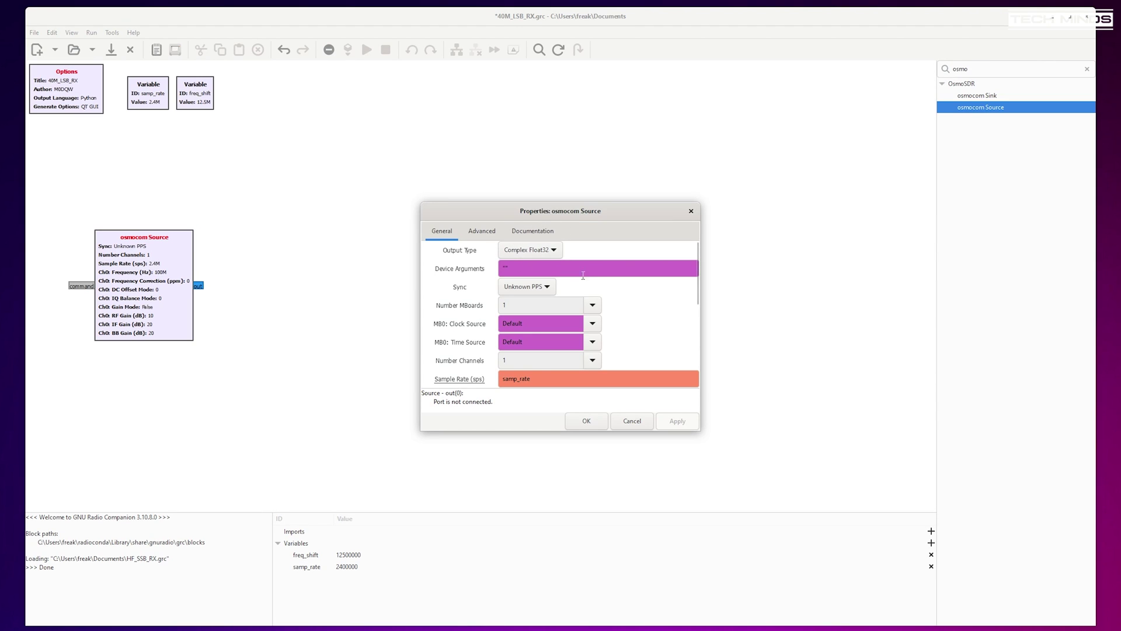
pyautogui.click(554, 290)
pyautogui.click(531, 317)
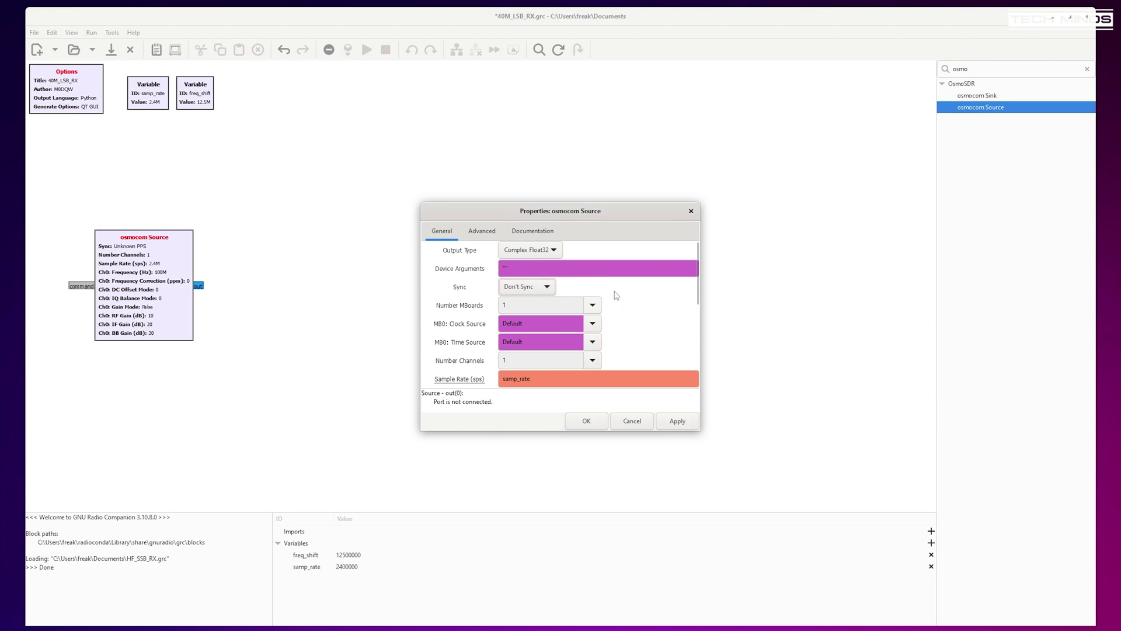
pyautogui.scroll(-1, 650, 306)
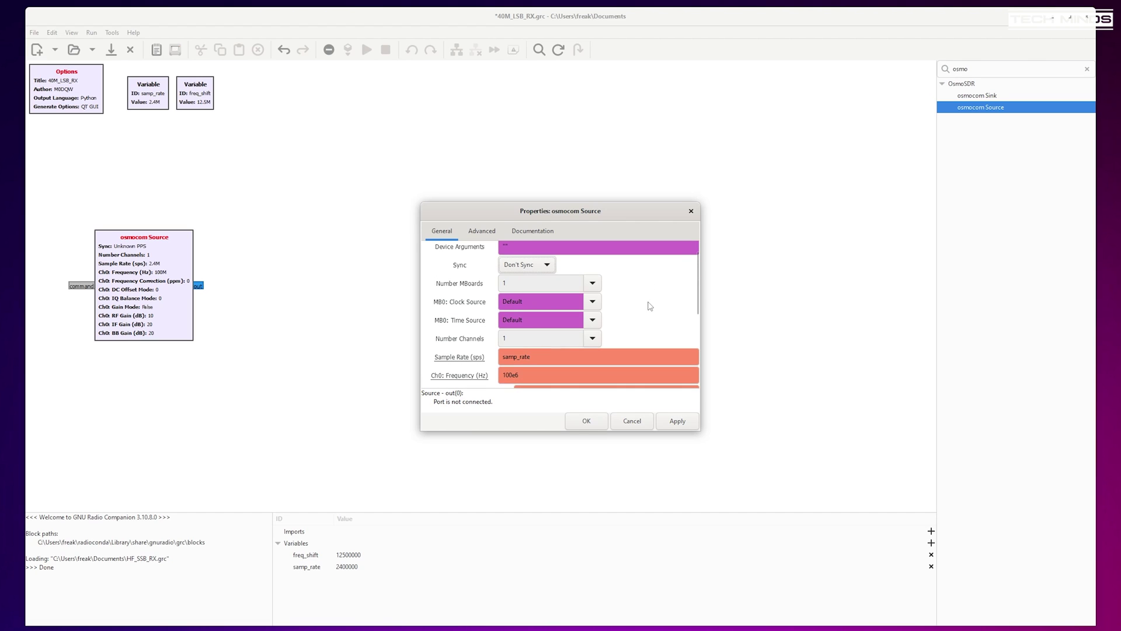
pyautogui.scroll(-2, 650, 306)
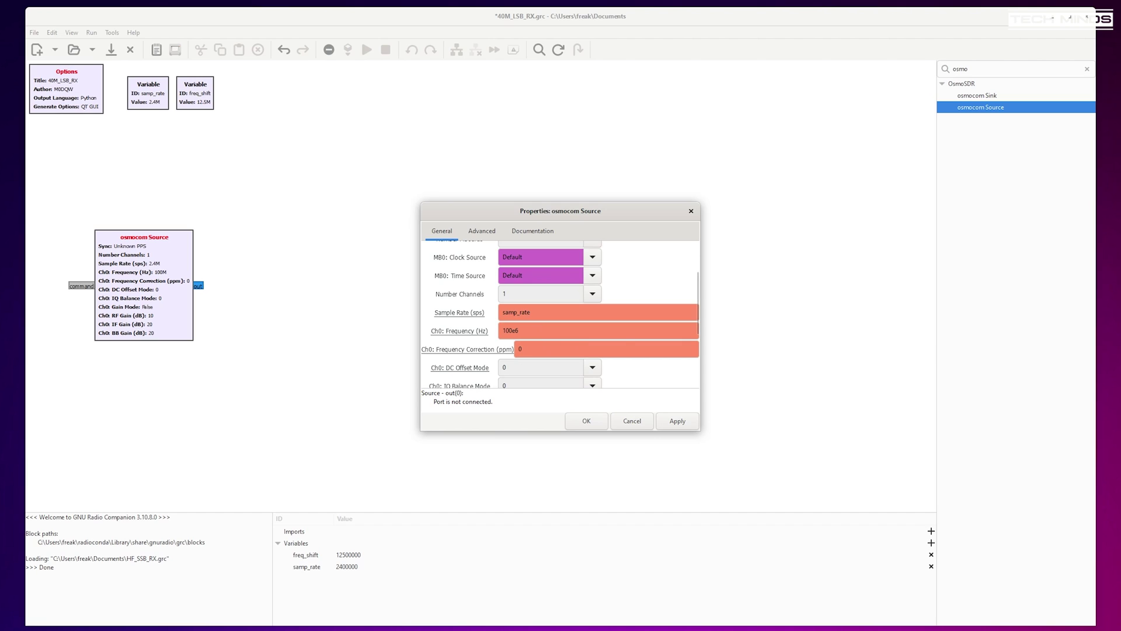
# - Place three QT GUI Range slider blocks on the canvas
pyautogui.press('Escape')
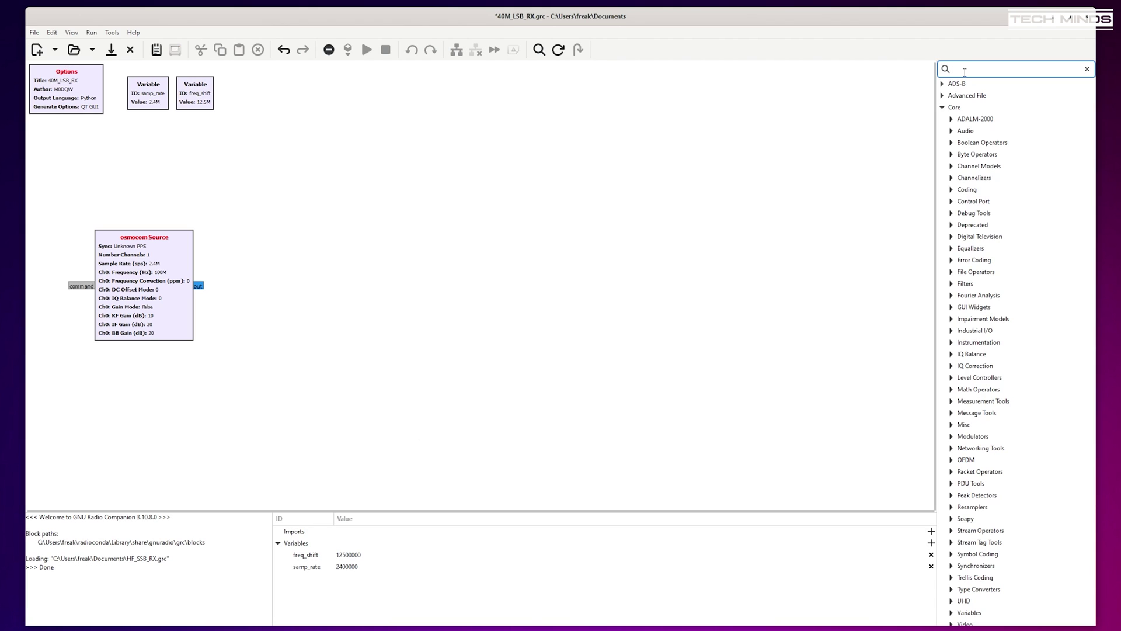
pyautogui.write('range')
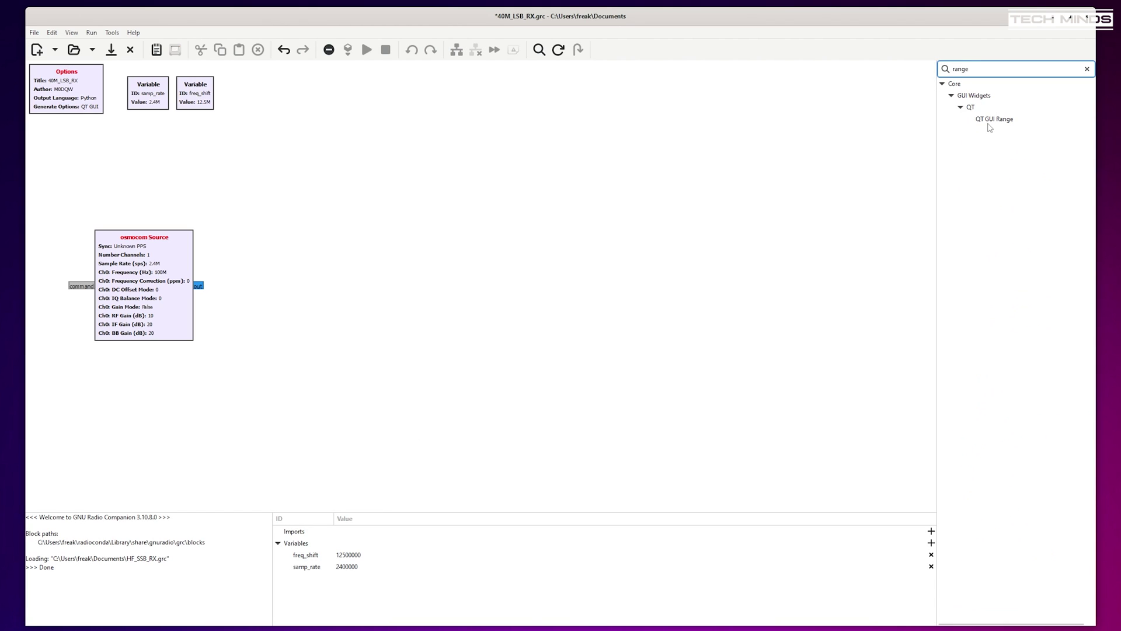
pyautogui.moveTo(993, 119); pyautogui.dragTo(287, 95)
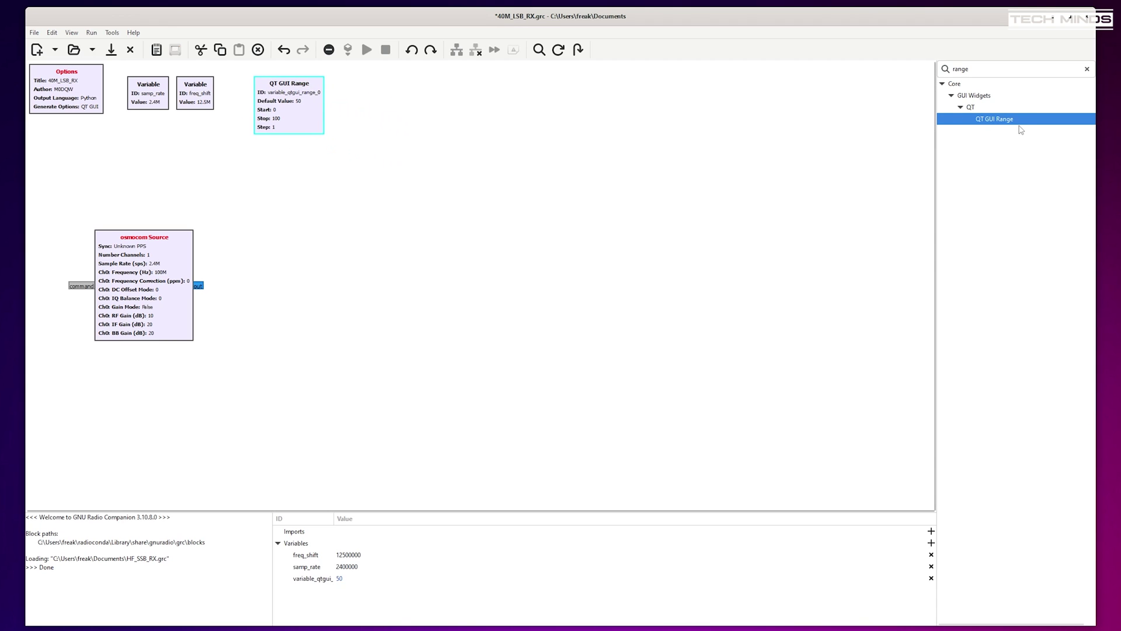
pyautogui.moveTo(996, 120); pyautogui.dragTo(377, 96)
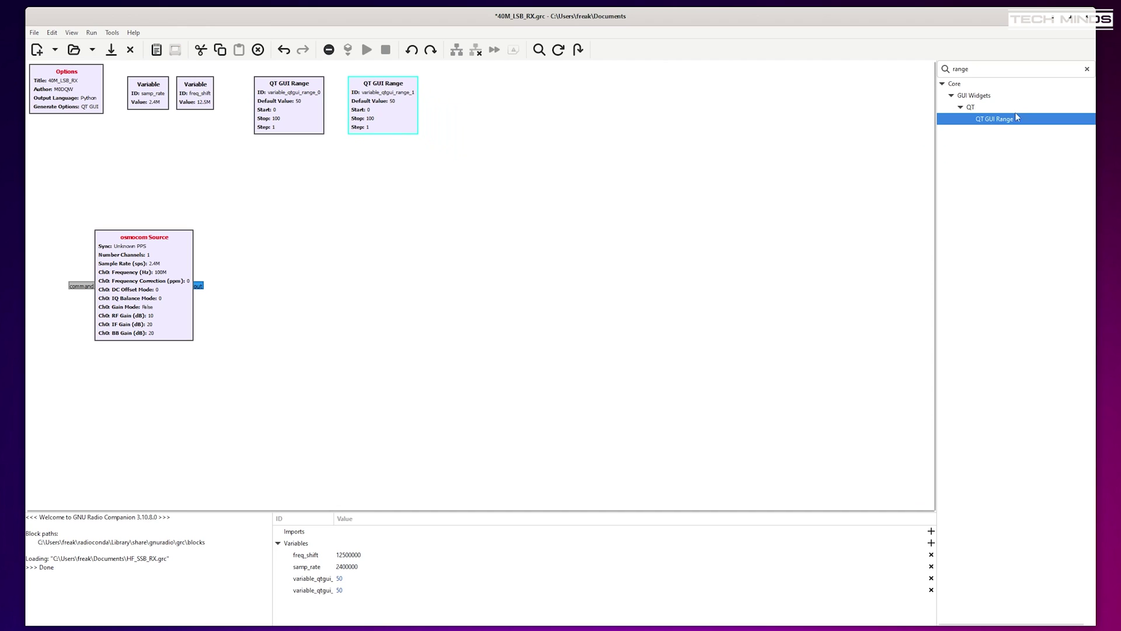
pyautogui.doubleClick(994, 118)
# - Give the first slider the lsb ID and shift the volume and lsb_freq sliders left
pyautogui.doubleClick(289, 106)
pyautogui.tripleClick(582, 251)
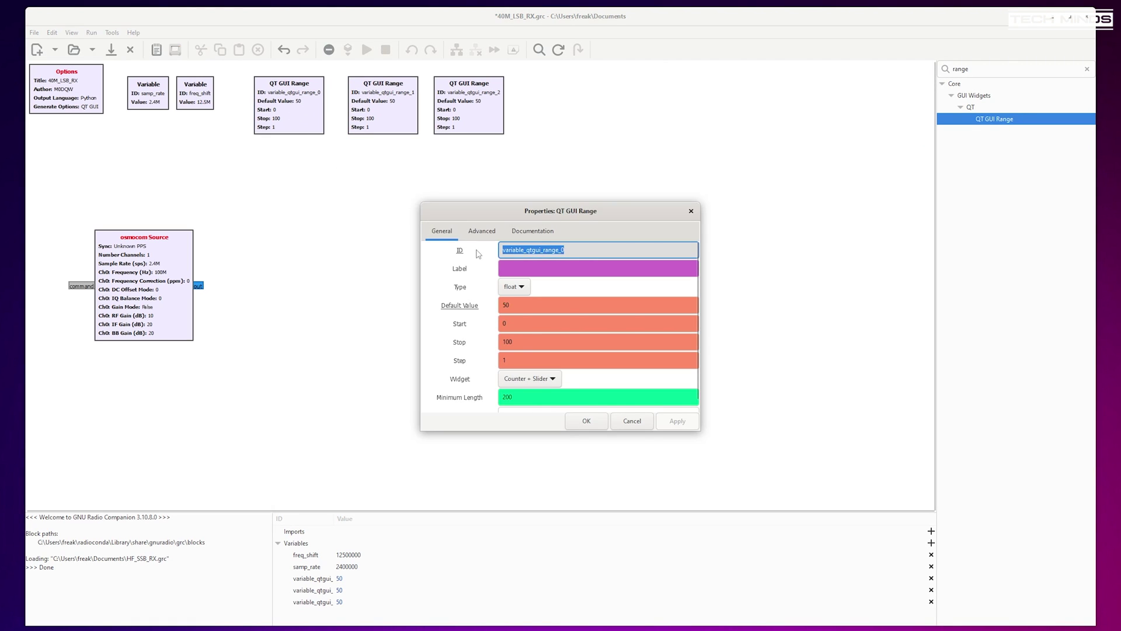
pyautogui.write('lsb_freq')
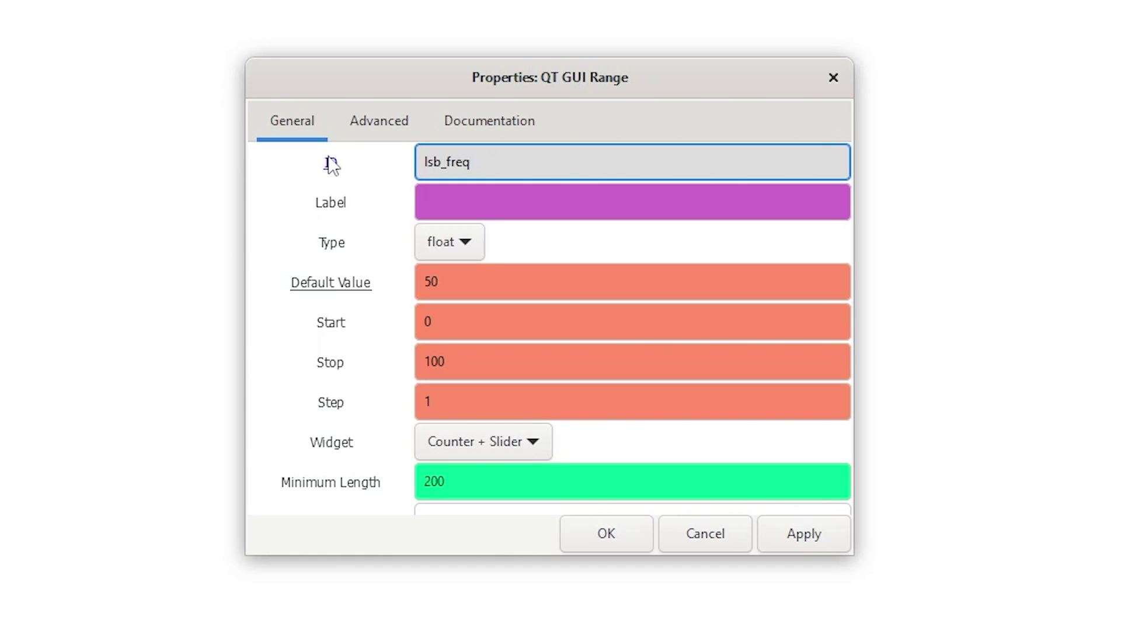
pyautogui.click(449, 204)
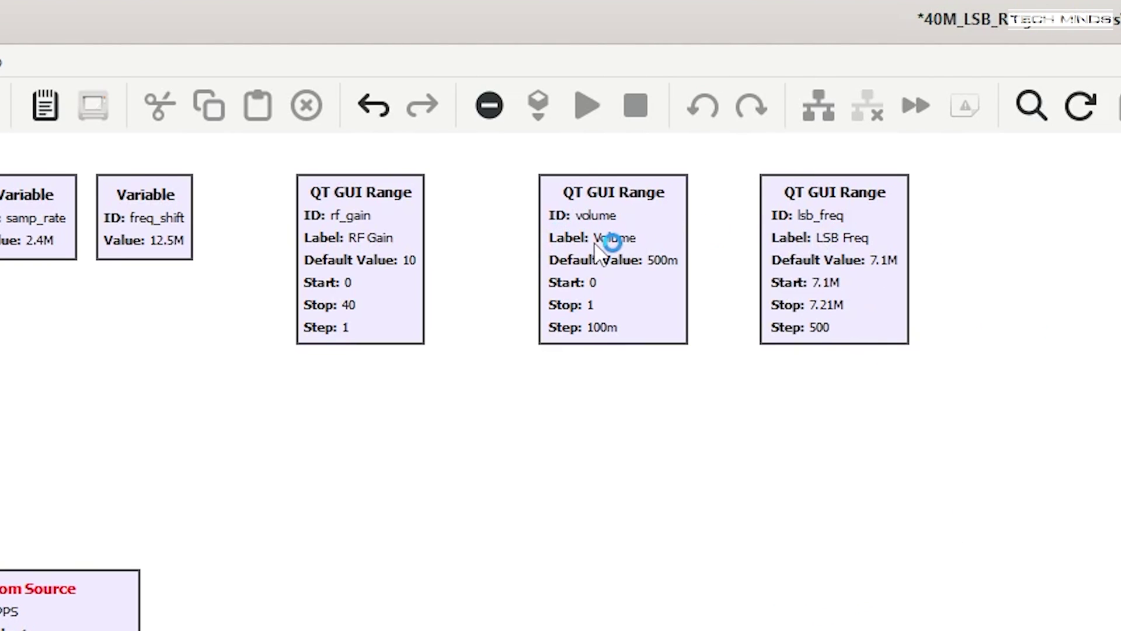
pyautogui.moveTo(597, 251); pyautogui.dragTo(545, 251)
pyautogui.moveTo(816, 251); pyautogui.dragTo(747, 257)
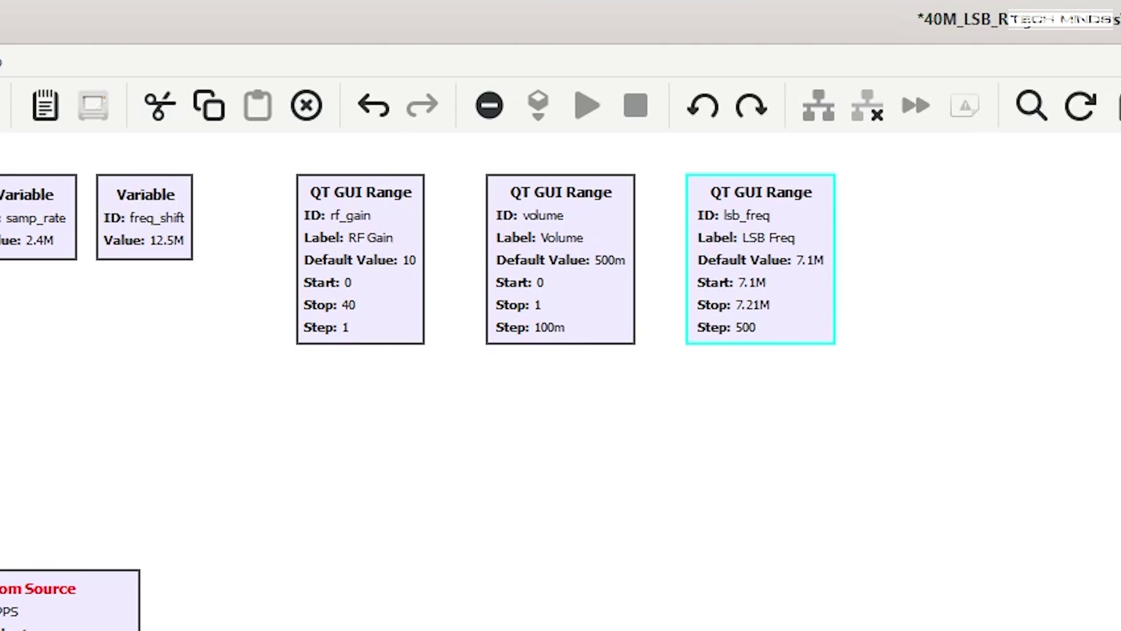
pyautogui.press('Escape')
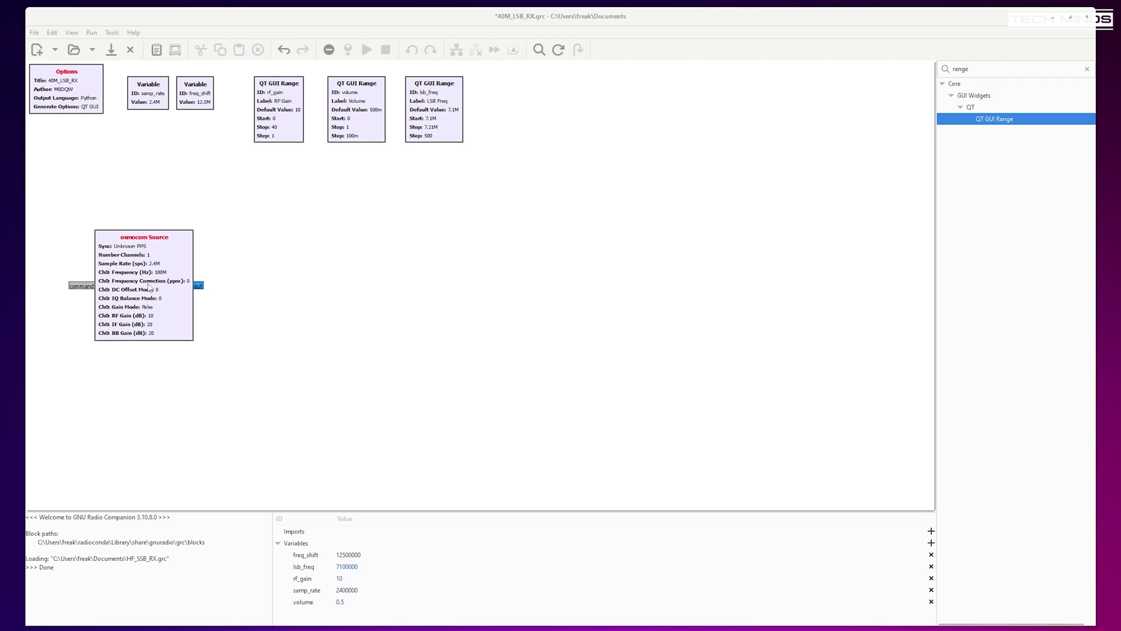
# - Keep the osmocom Source on Don't Sync and set its Ch0 frequency to lsb_freq
pyautogui.doubleClick(25, 625)
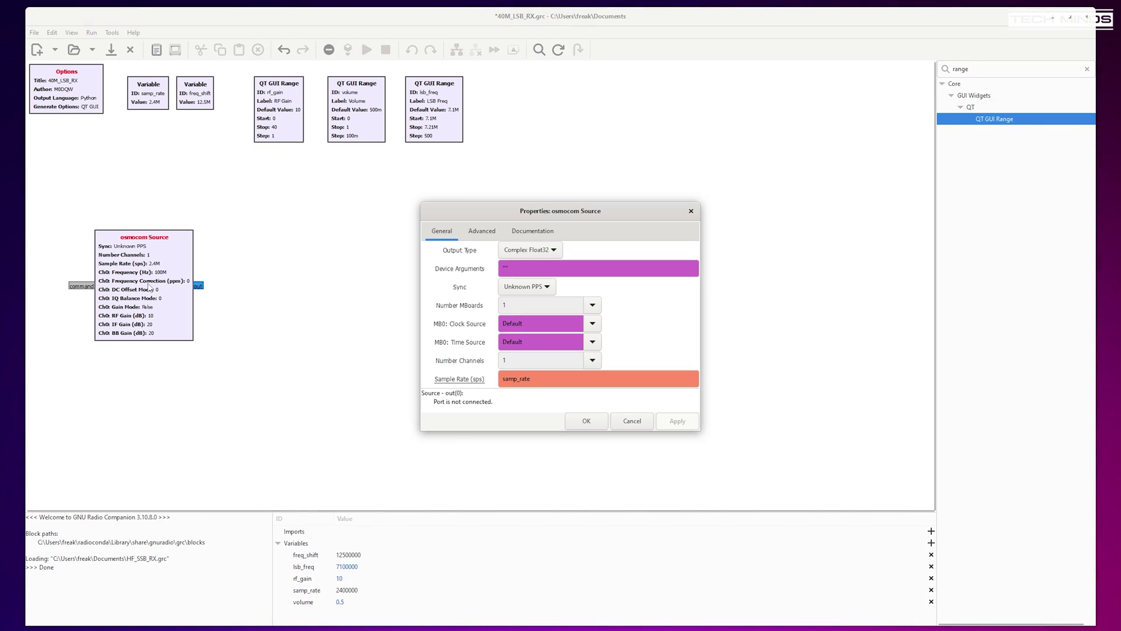
pyautogui.click(536, 291)
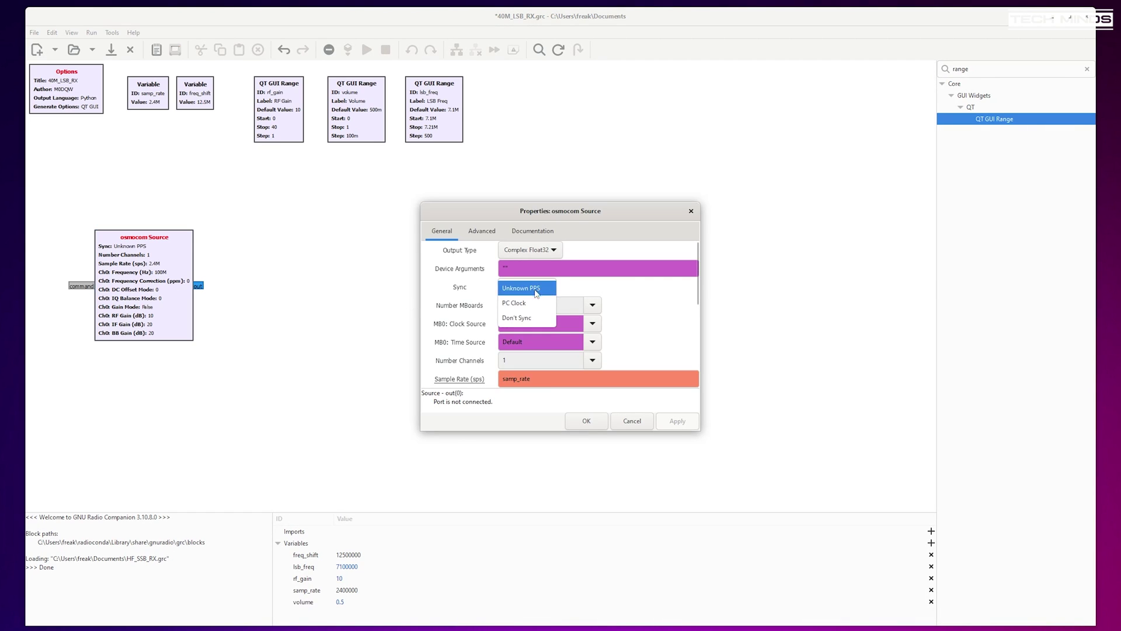
pyautogui.click(532, 318)
pyautogui.scroll(-3, 646, 318)
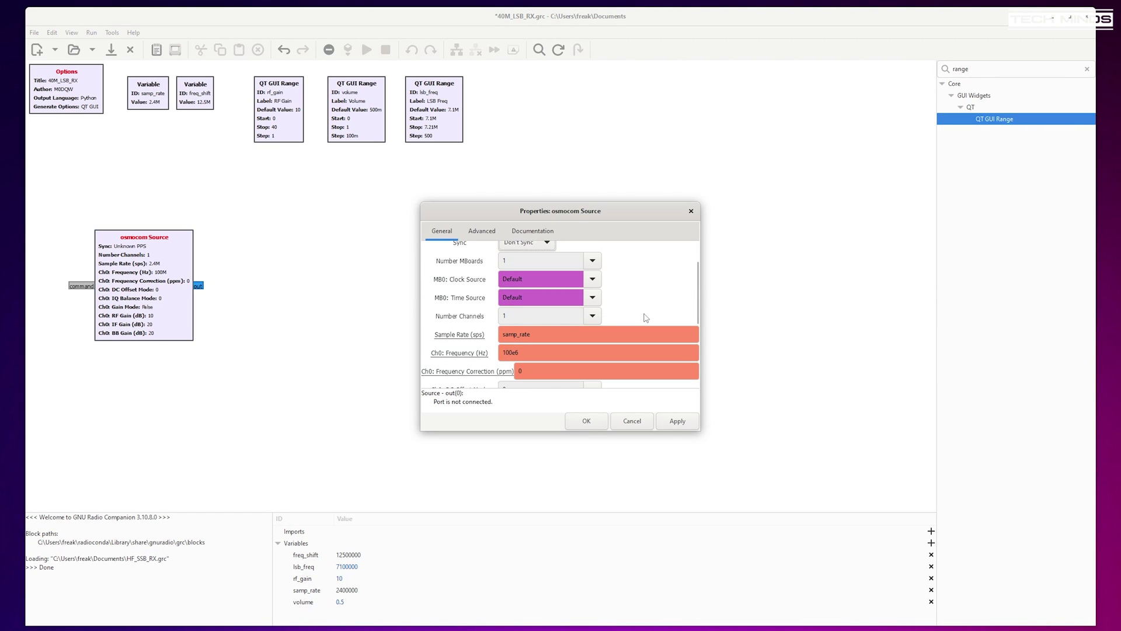
pyautogui.doubleClick(545, 330)
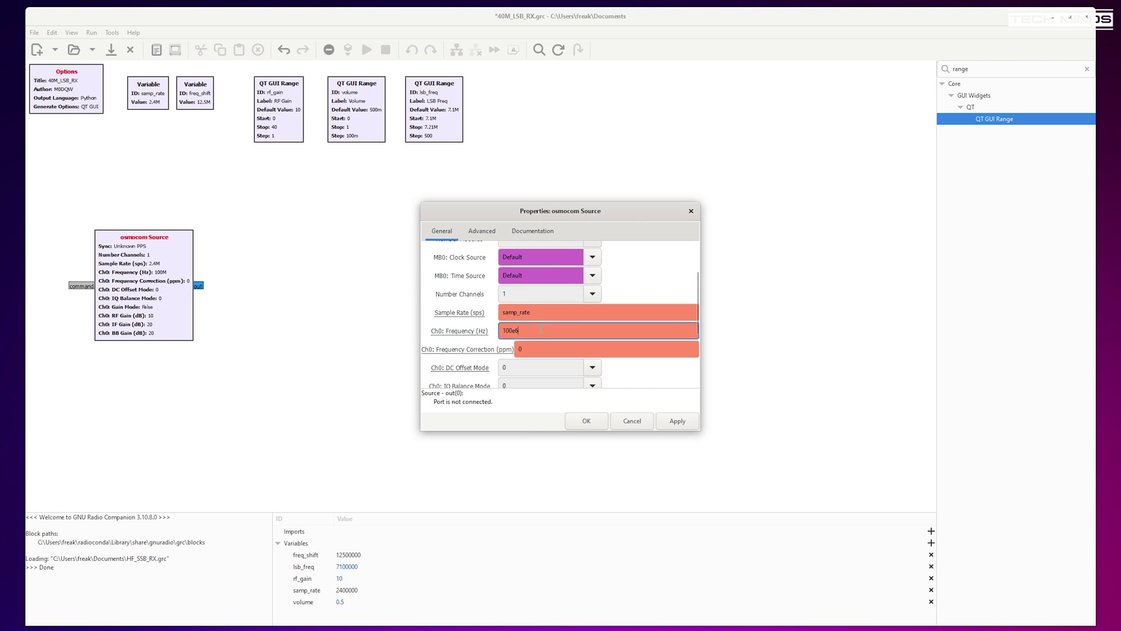
pyautogui.write('ls')
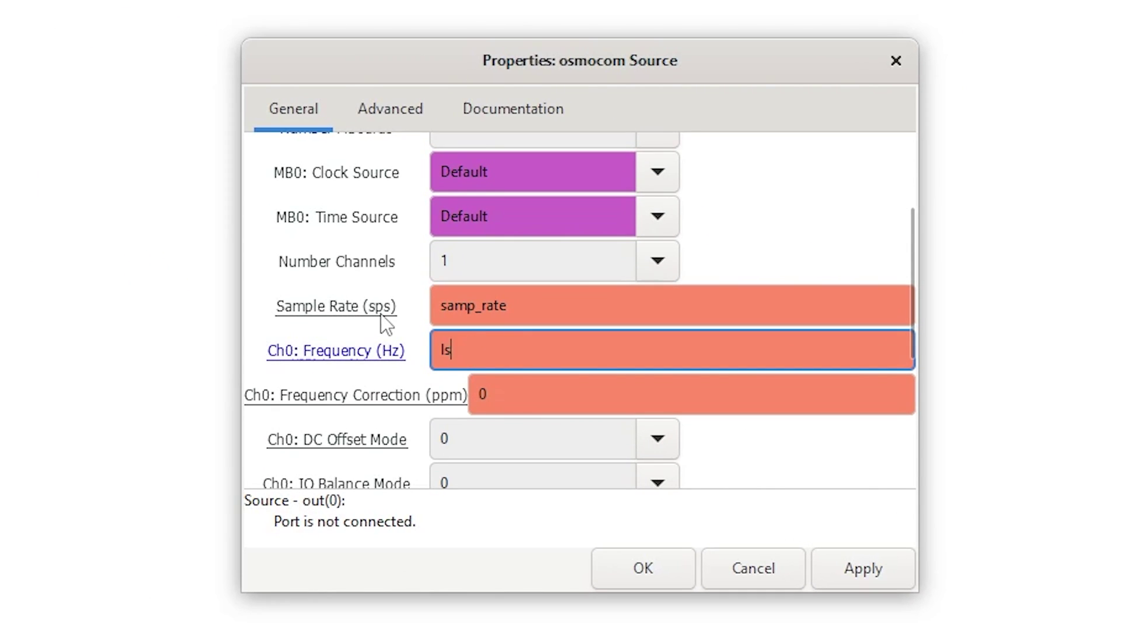
pyautogui.write('b_freq')
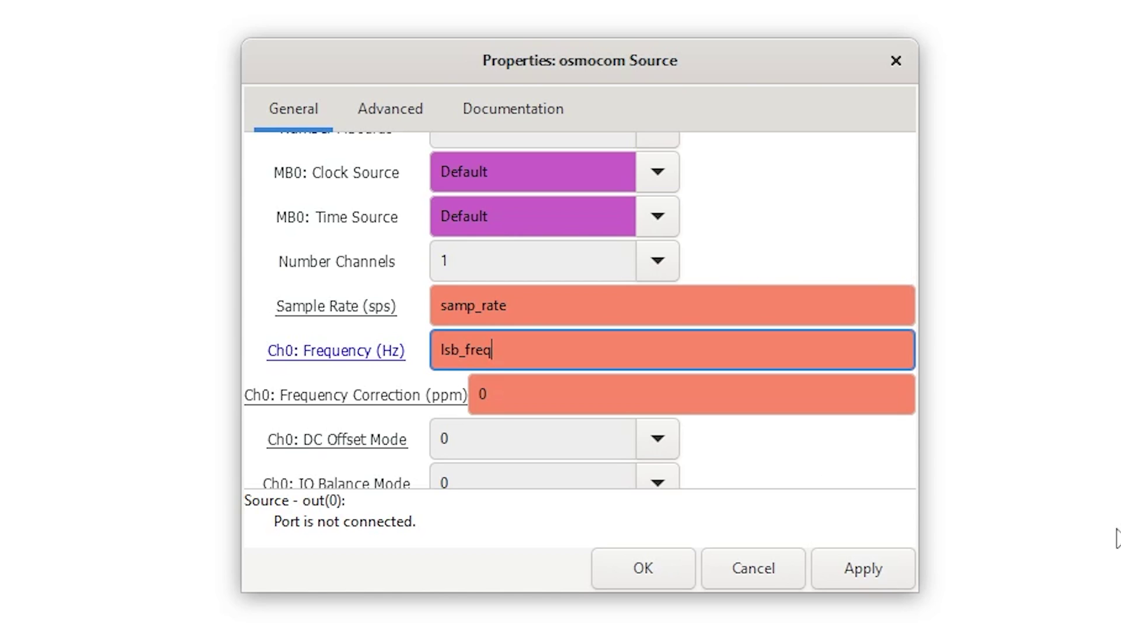
# - Select the source's RF gain value, then drag a QT GUI Sink onto the canvas
pyautogui.scroll(-3, 773, 461)
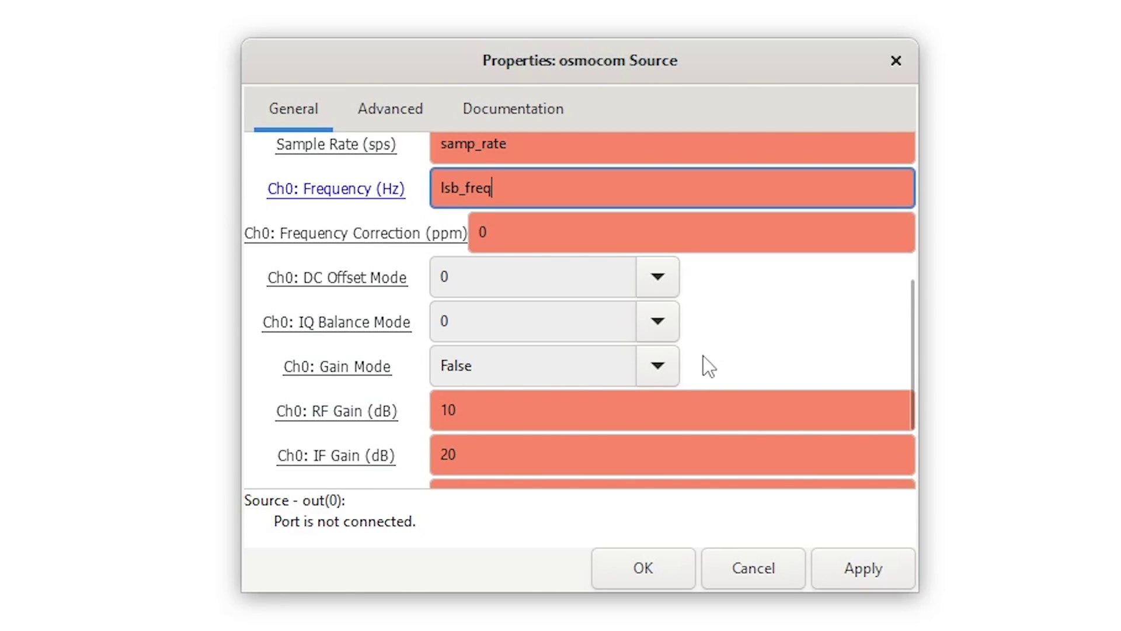
pyautogui.scroll(-1, 649, 388)
pyautogui.moveTo(485, 352); pyautogui.dragTo(412, 356)
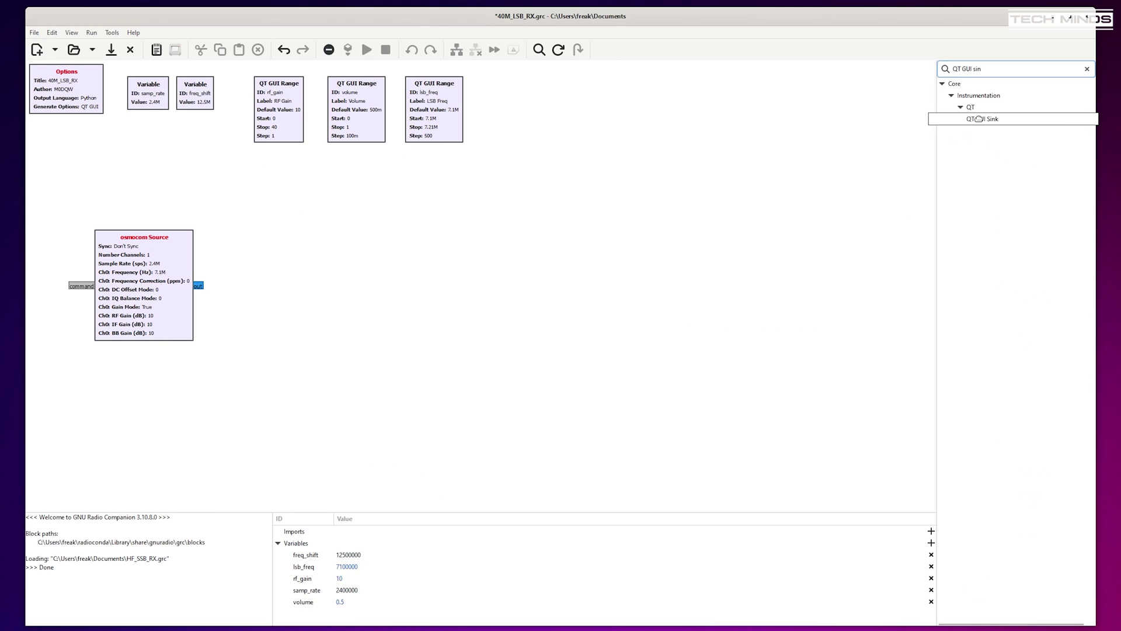
pyautogui.moveTo(992, 118); pyautogui.dragTo(324, 351)
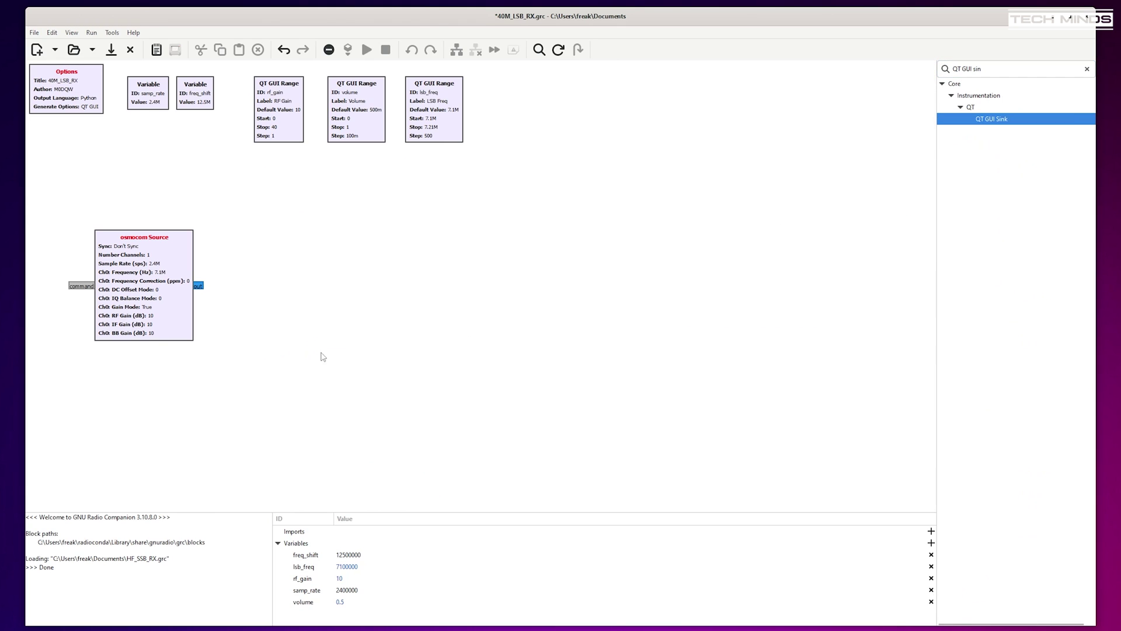
# - Wire the osmocom Source into the QT GUI Sink, centre it on lsb_freq, and place a Low Pass Filter
pyautogui.moveTo(201, 288); pyautogui.dragTo(344, 369)
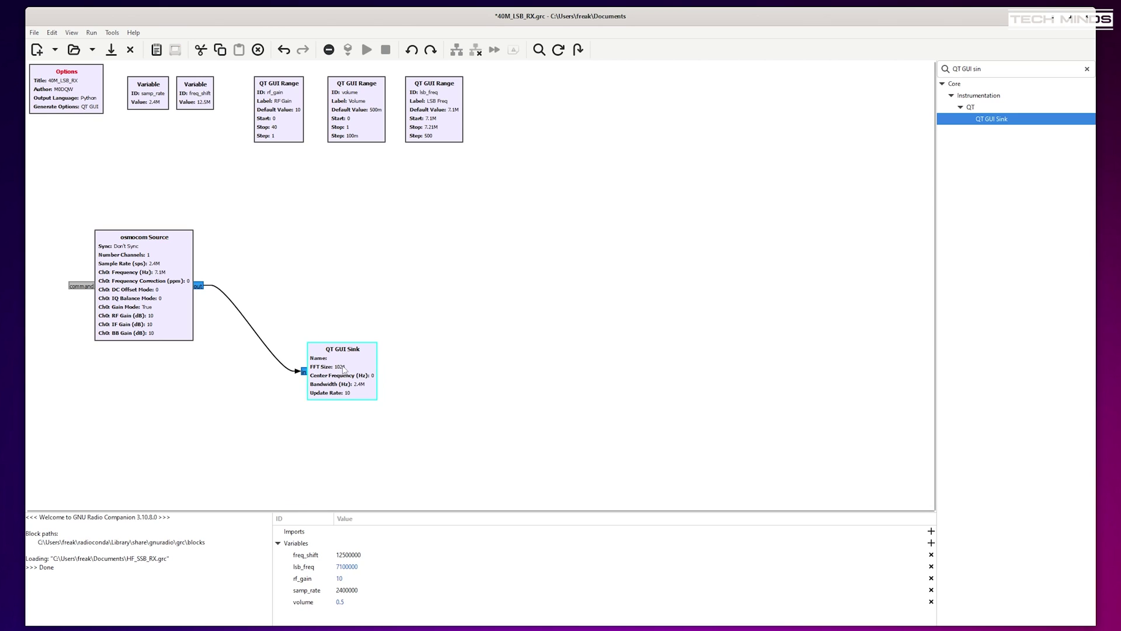
pyautogui.click(624, 421)
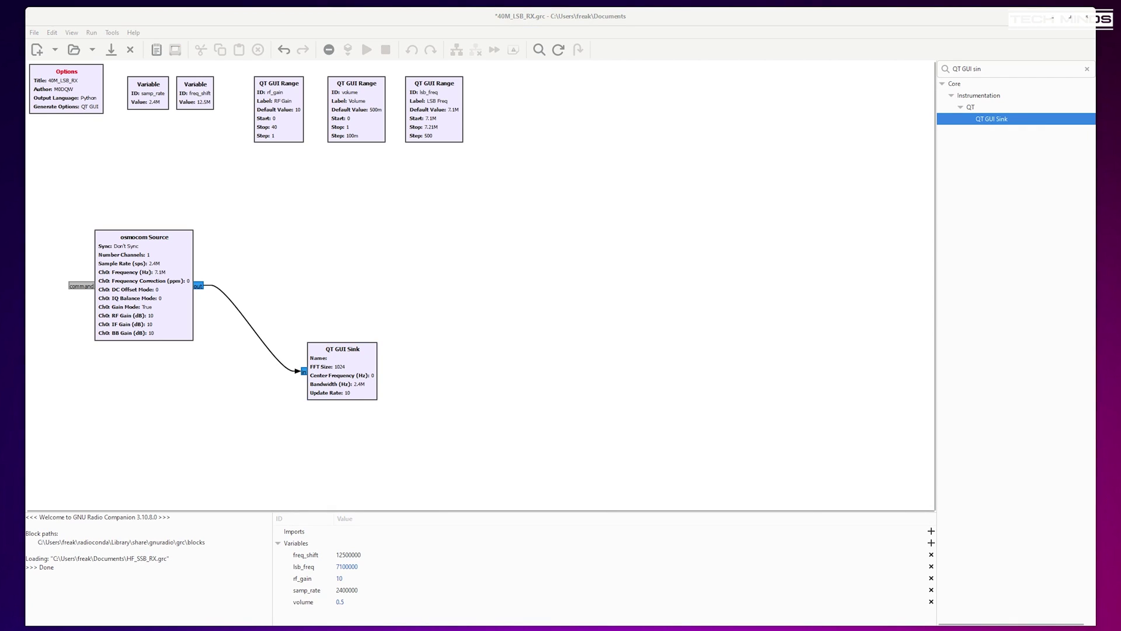
pyautogui.doubleClick(348, 382)
pyautogui.click(527, 323)
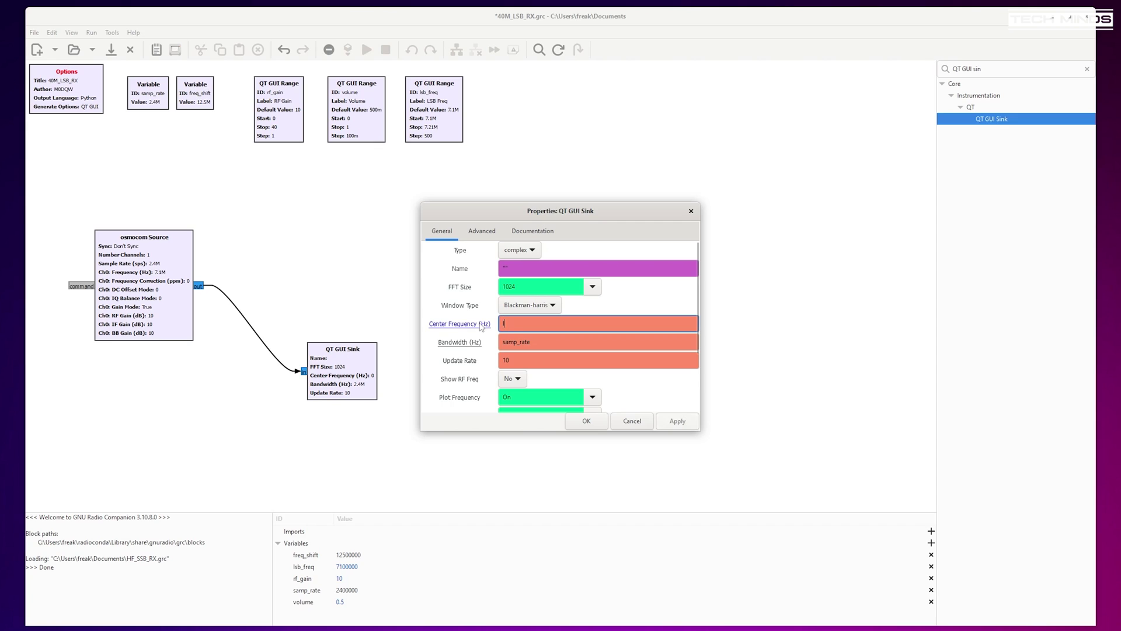
pyautogui.write('lsb_freq')
pyautogui.scroll(-2, 653, 373)
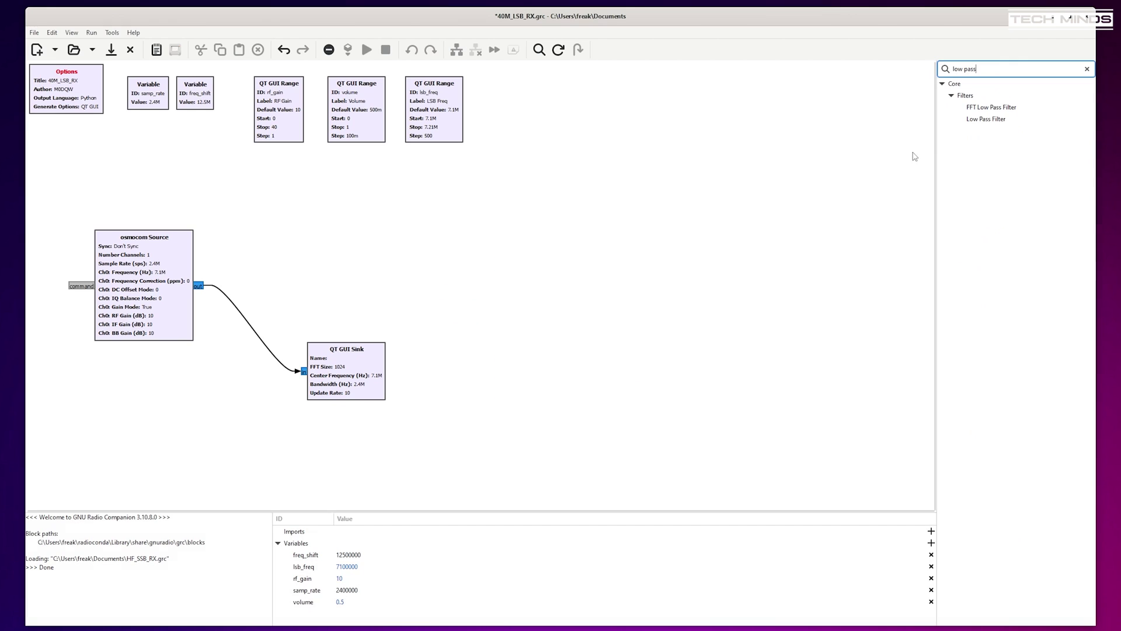
pyautogui.click(986, 119)
pyautogui.moveTo(987, 123); pyautogui.dragTo(334, 254)
# - Feed the source into the Low Pass Filter with cutoff 2700 and transition width 400, then add a Rational Resampler
pyautogui.moveTo(199, 285); pyautogui.dragTo(306, 275)
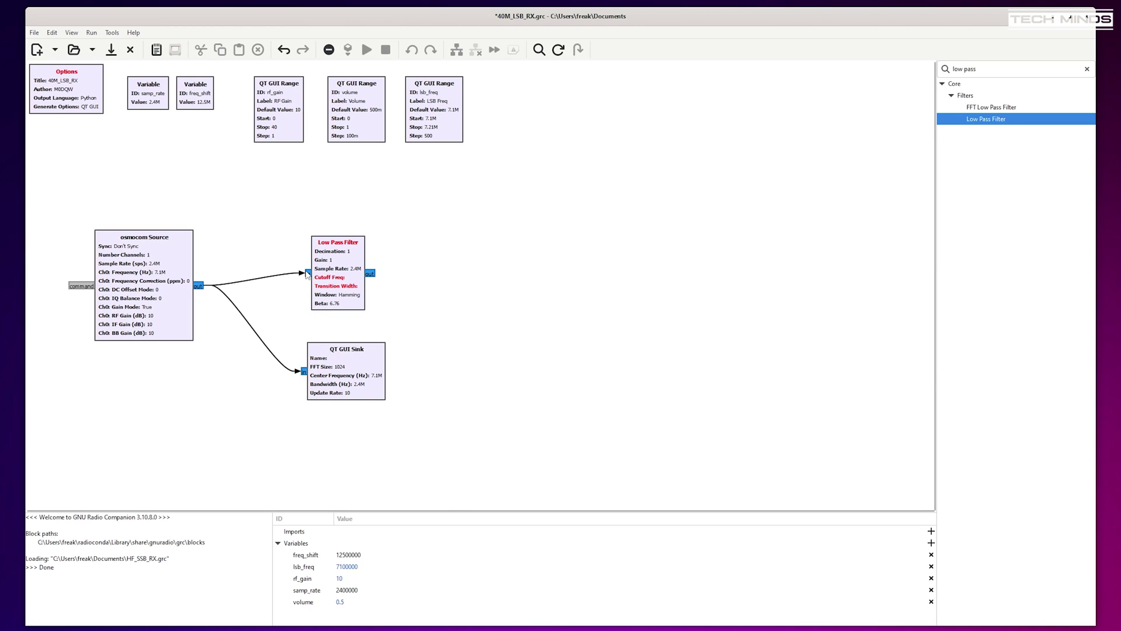
pyautogui.doubleClick(322, 285)
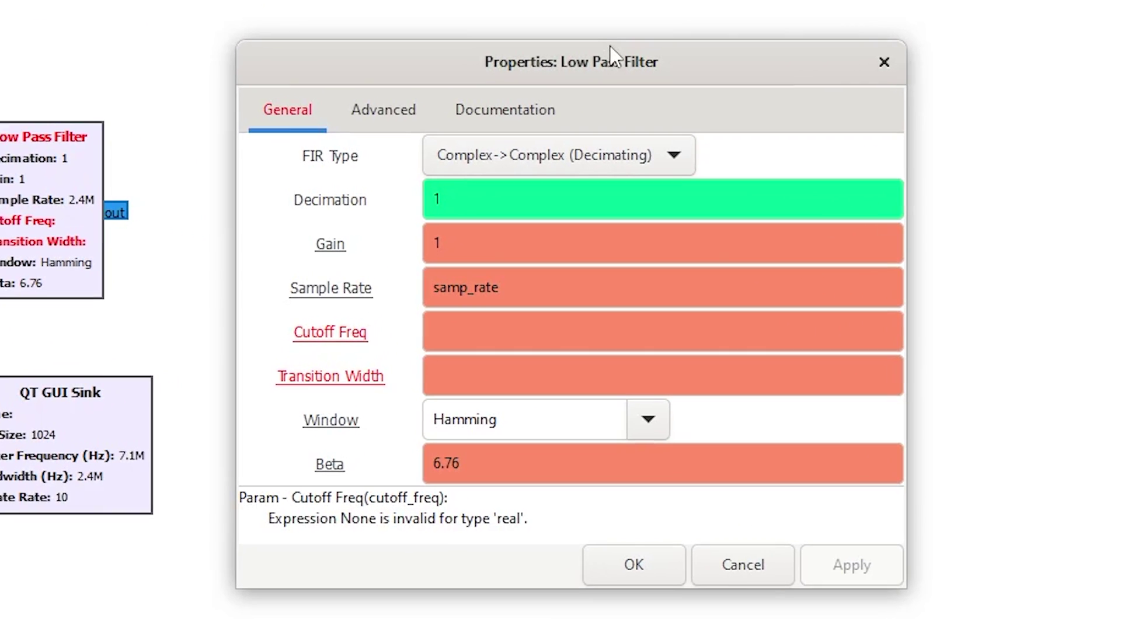
pyautogui.moveTo(618, 57); pyautogui.dragTo(593, 56)
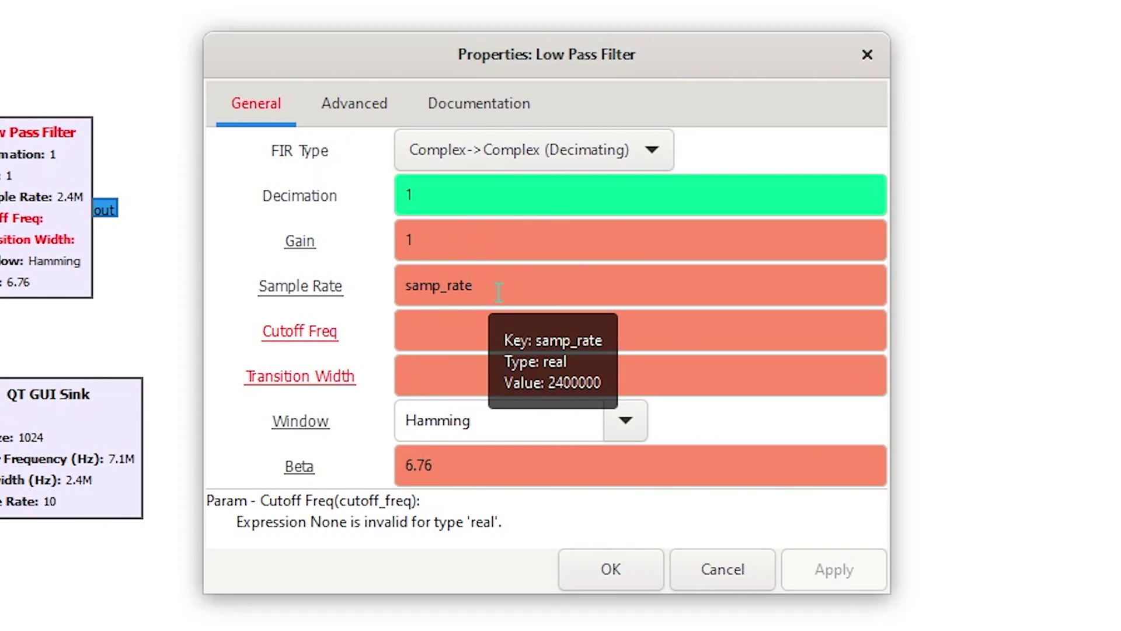
pyautogui.click(442, 330)
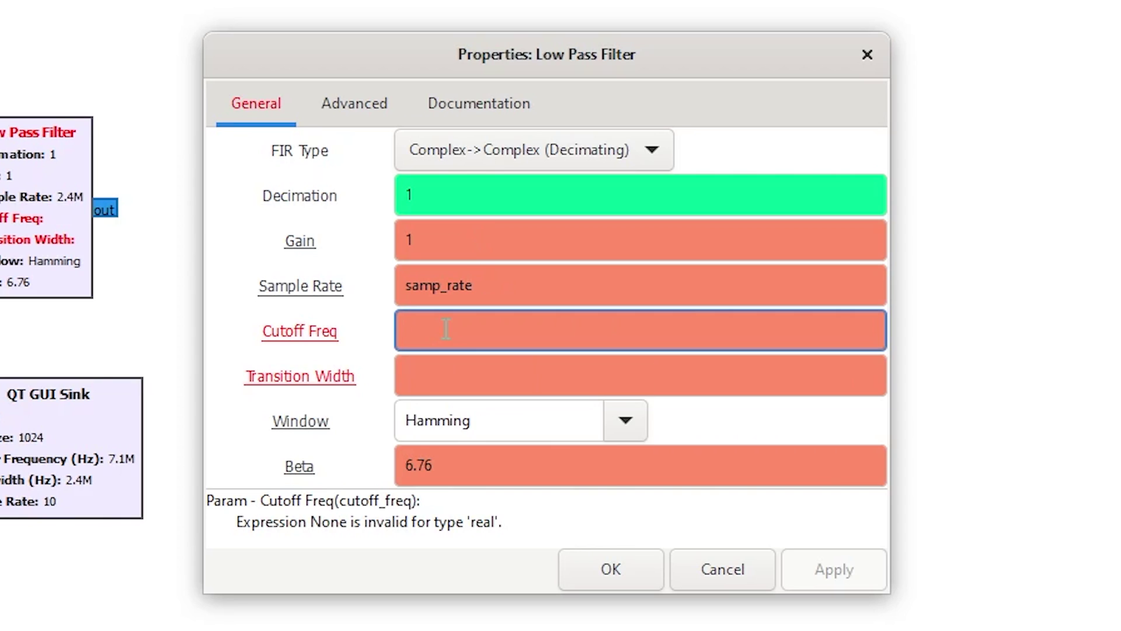
pyautogui.write('2700')
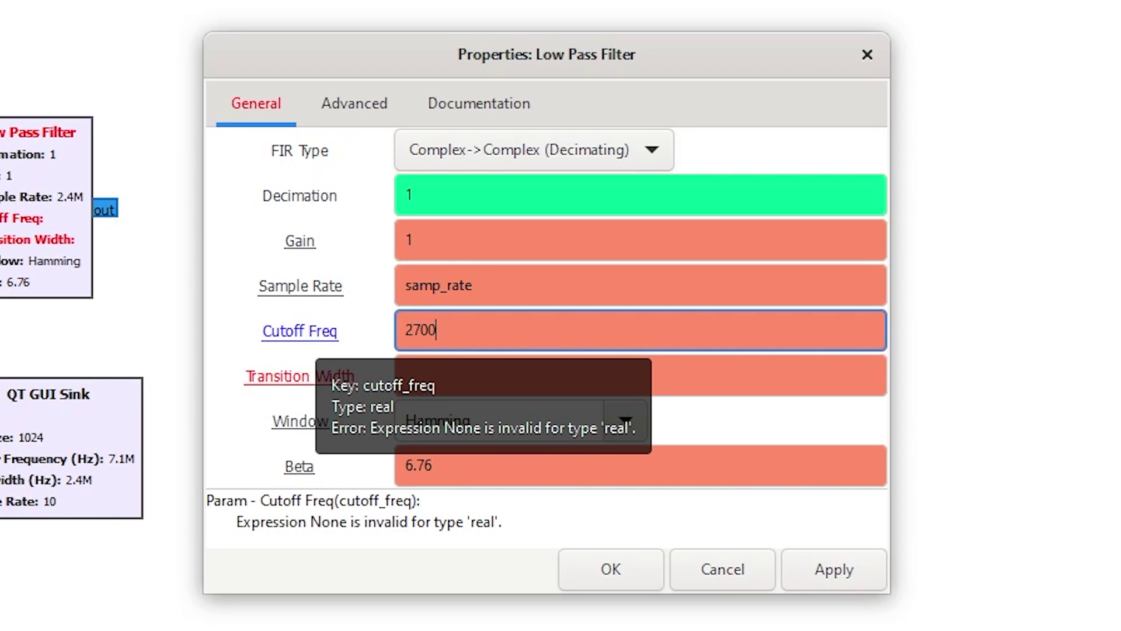
pyautogui.click(470, 381)
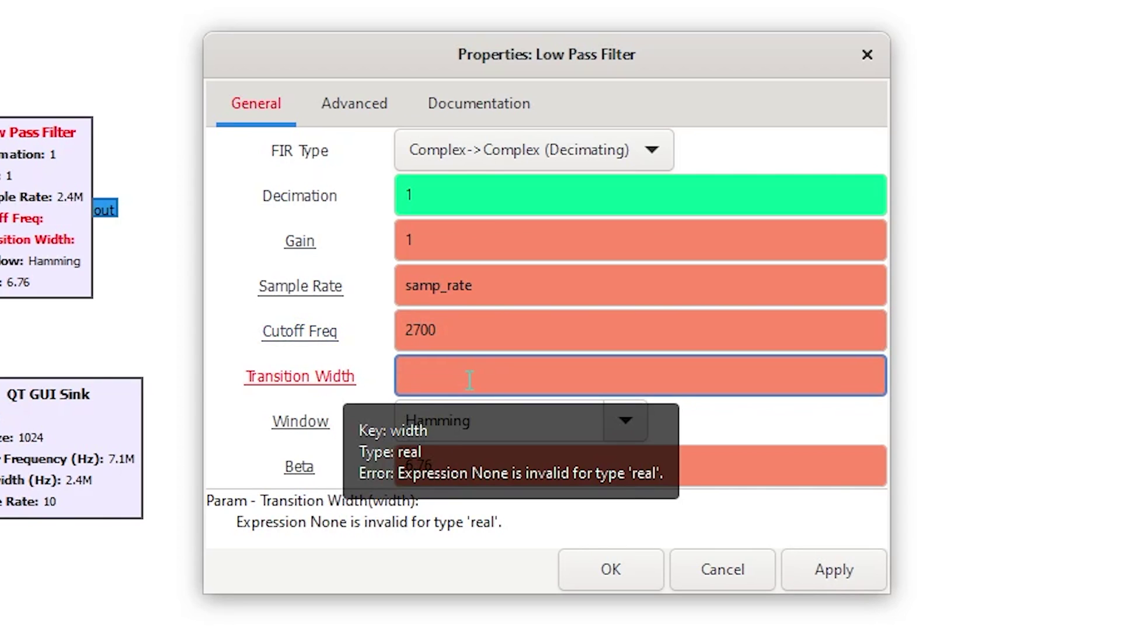
pyautogui.write('400')
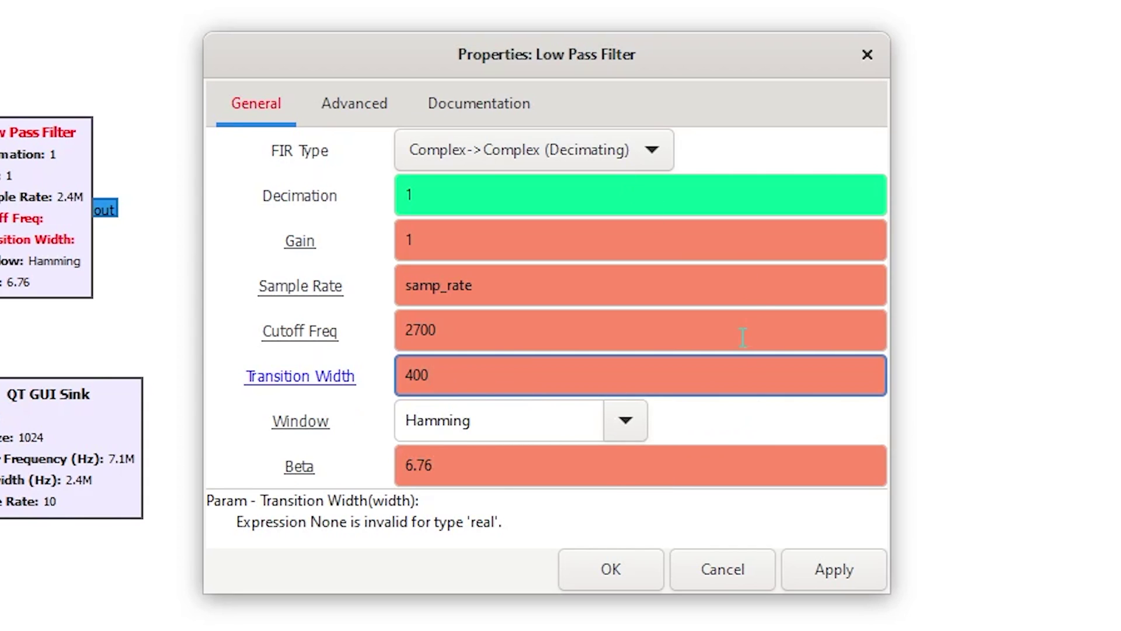
pyautogui.moveTo(993, 106); pyautogui.dragTo(462, 263)
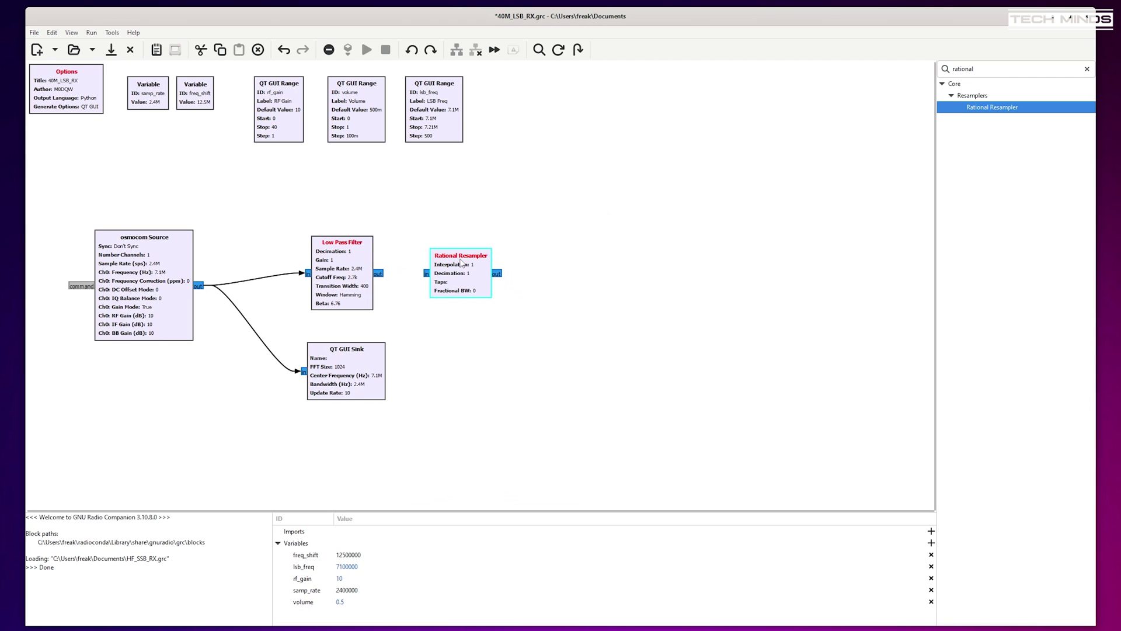
# - Wire the Low Pass Filter into the Rational Resampler with interpolation 12 and decimation 5
pyautogui.moveTo(379, 273); pyautogui.dragTo(427, 274)
pyautogui.doubleClick(479, 283)
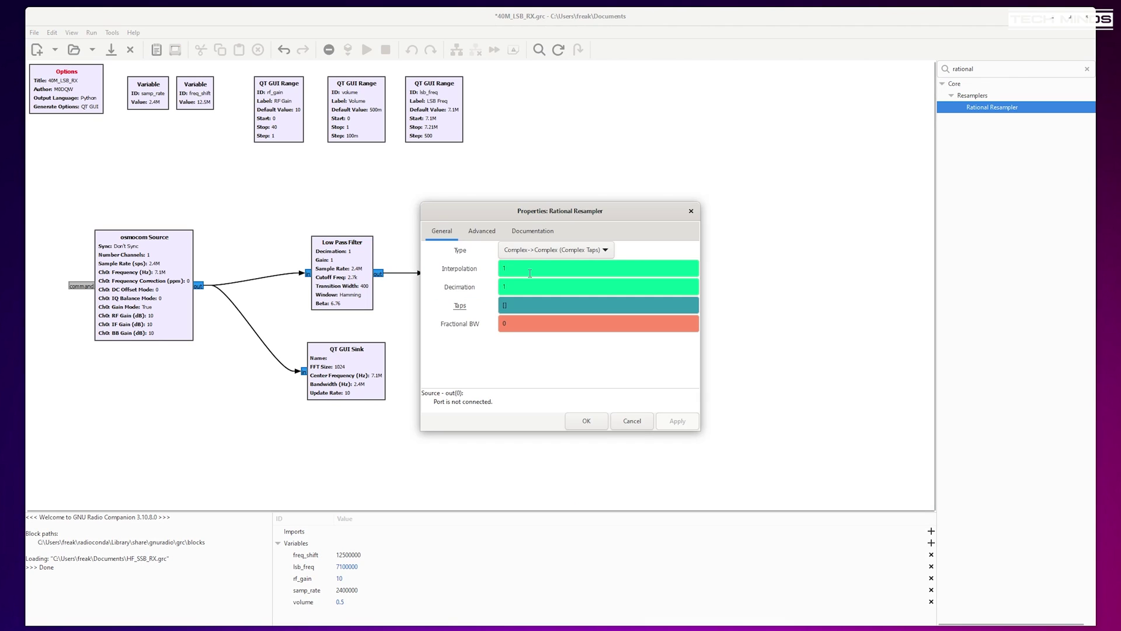
pyautogui.doubleClick(533, 268)
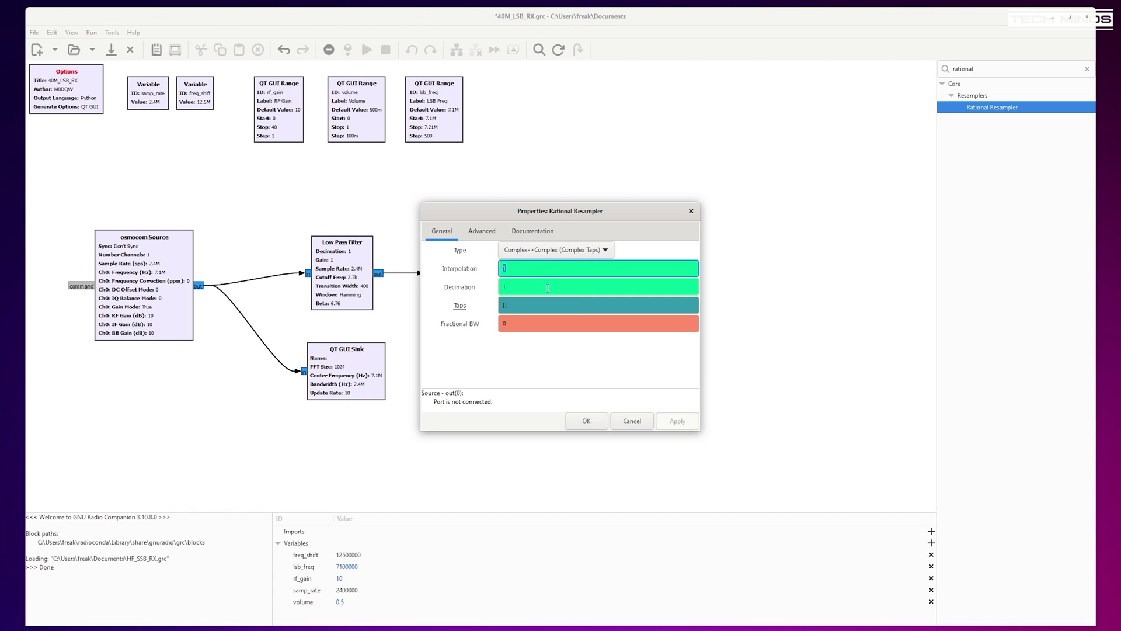
pyautogui.doubleClick(520, 286)
pyautogui.write('5')
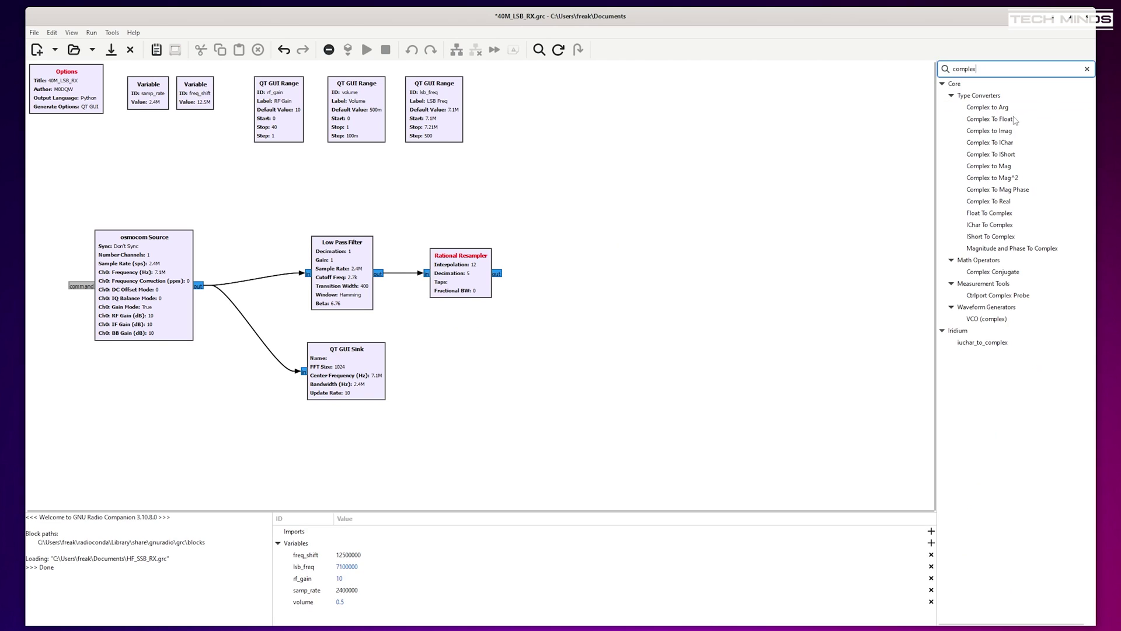
# - Add a Complex To Float block and two Hilbert blocks, and connect them
pyautogui.moveTo(990, 118); pyautogui.dragTo(547, 274)
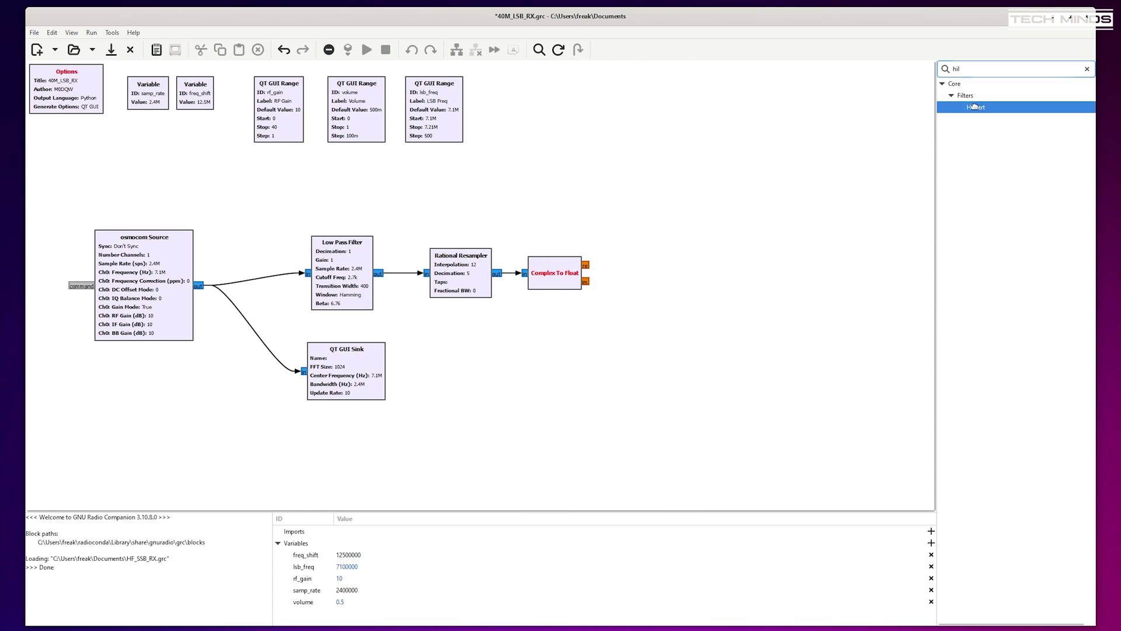
pyautogui.moveTo(975, 107); pyautogui.dragTo(642, 236)
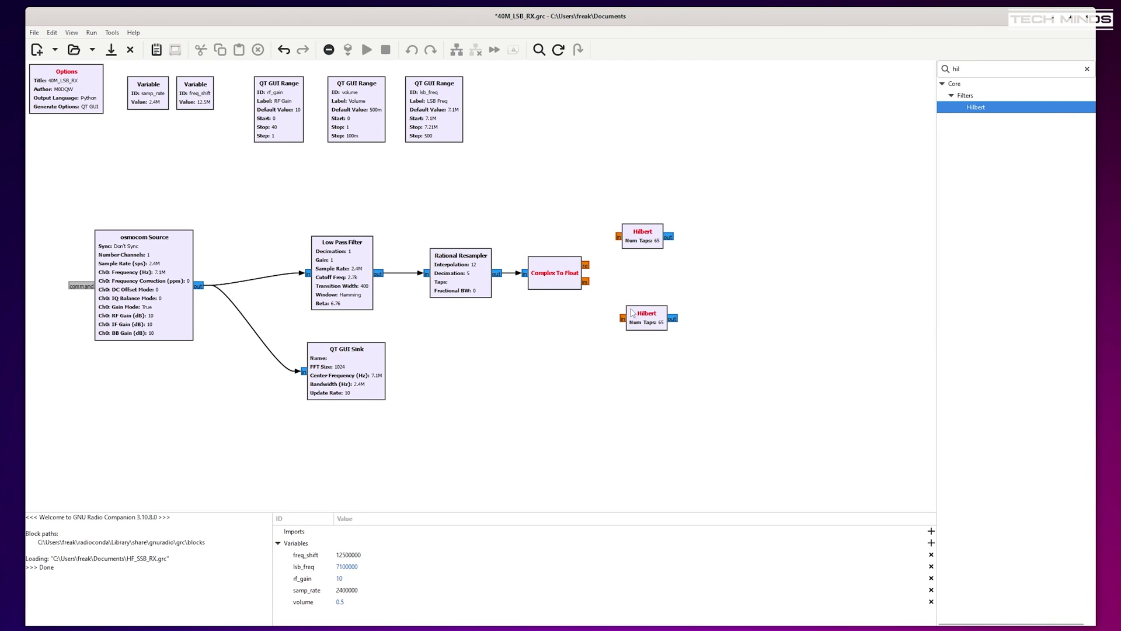
pyautogui.moveTo(632, 313); pyautogui.dragTo(629, 312)
pyautogui.click(585, 265)
pyautogui.click(618, 236)
pyautogui.click(585, 281)
pyautogui.click(619, 318)
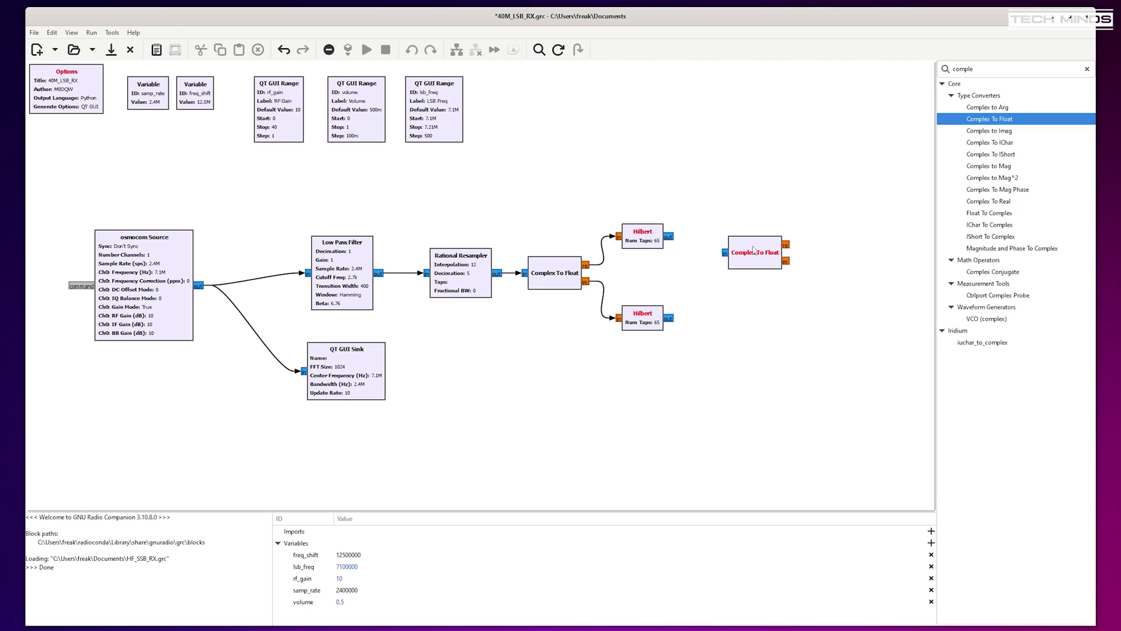
# - Add a second Complex To Float and Null Sinks to terminate the unused outputs
pyautogui.moveTo(753, 250); pyautogui.dragTo(725, 233)
pyautogui.moveTo(990, 119); pyautogui.dragTo(724, 316)
pyautogui.click(668, 237)
pyautogui.click(698, 237)
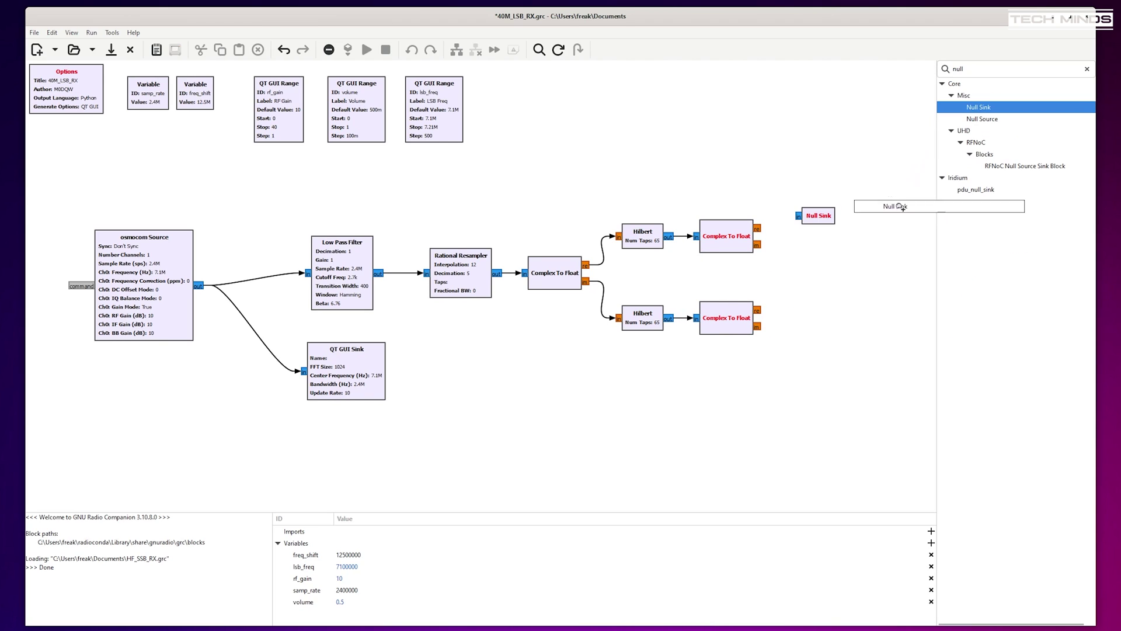
pyautogui.moveTo(903, 206); pyautogui.dragTo(803, 347)
pyautogui.moveTo(758, 228); pyautogui.dragTo(799, 216)
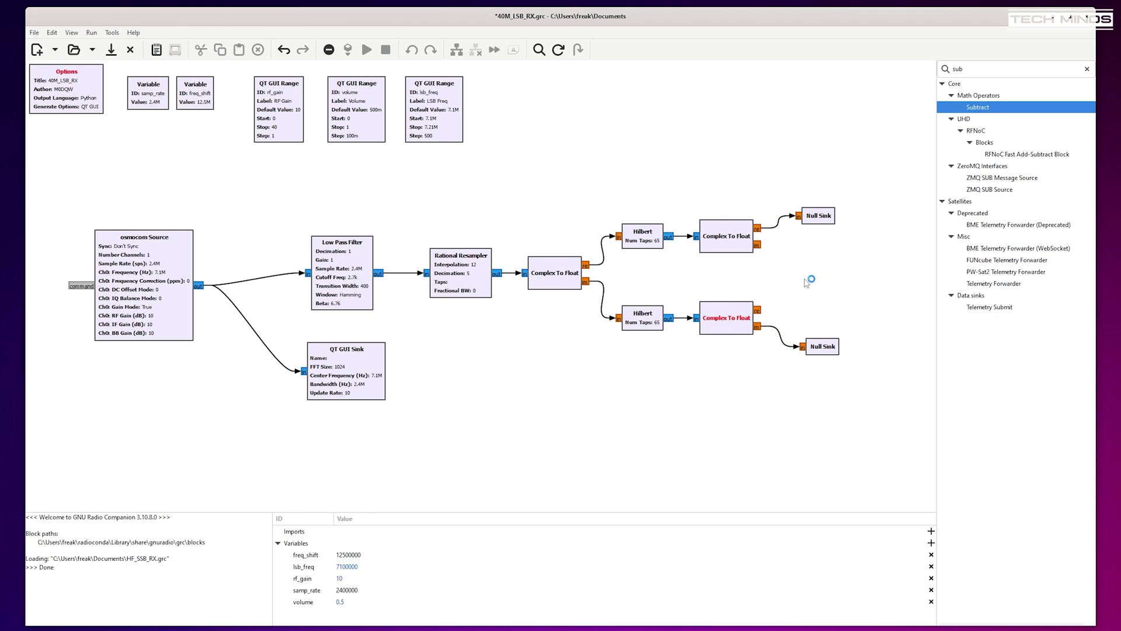
# - Combine both Complex To Float branches in a Subtract block feeding a new Multiply Const
pyautogui.moveTo(809, 278)
pyautogui.mouseDown()
pyautogui.moveTo(813, 295)
pyautogui.moveTo(812, 278)
pyautogui.mouseUp()
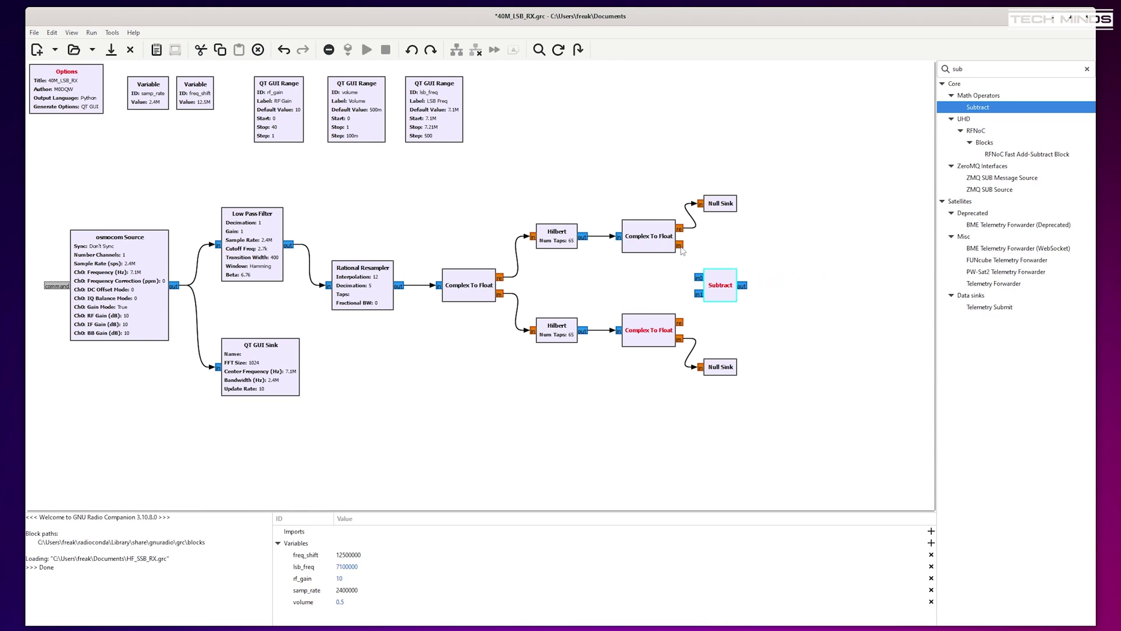
pyautogui.moveTo(679, 245); pyautogui.dragTo(699, 278)
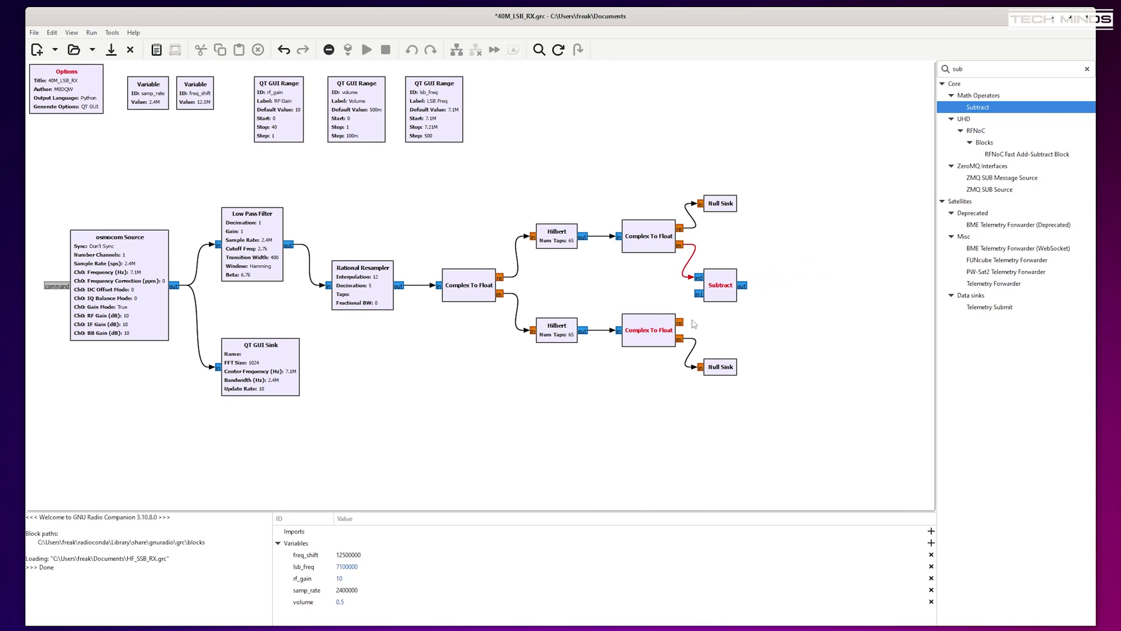
pyautogui.moveTo(679, 323); pyautogui.dragTo(699, 295)
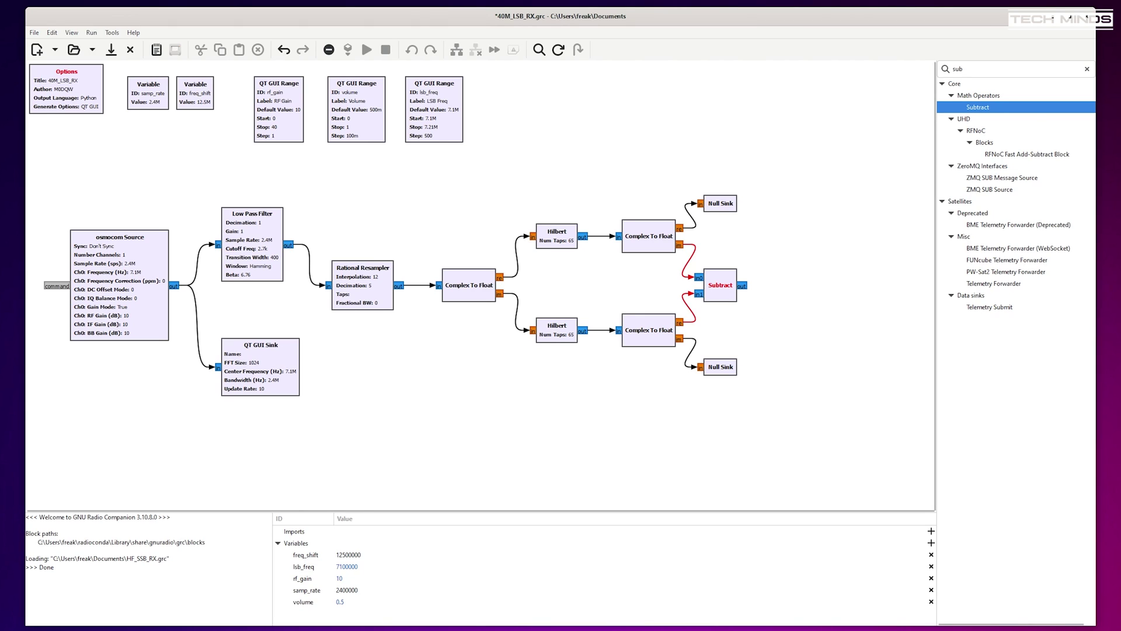
pyautogui.write('multi')
pyautogui.moveTo(986, 130); pyautogui.dragTo(792, 283)
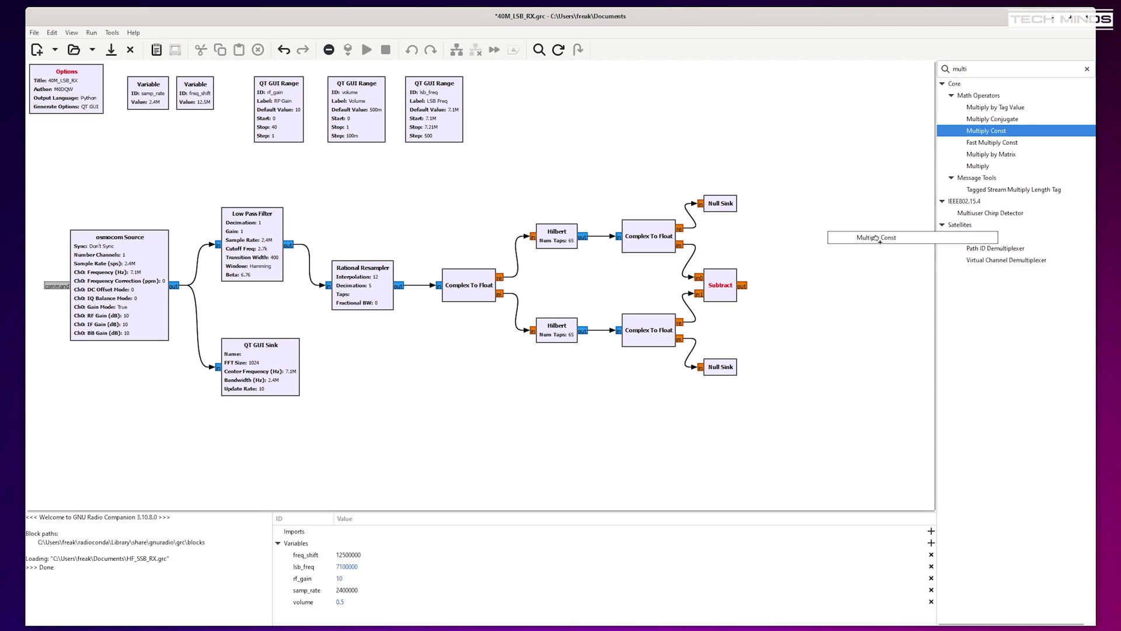
pyautogui.click(742, 286)
pyautogui.click(774, 286)
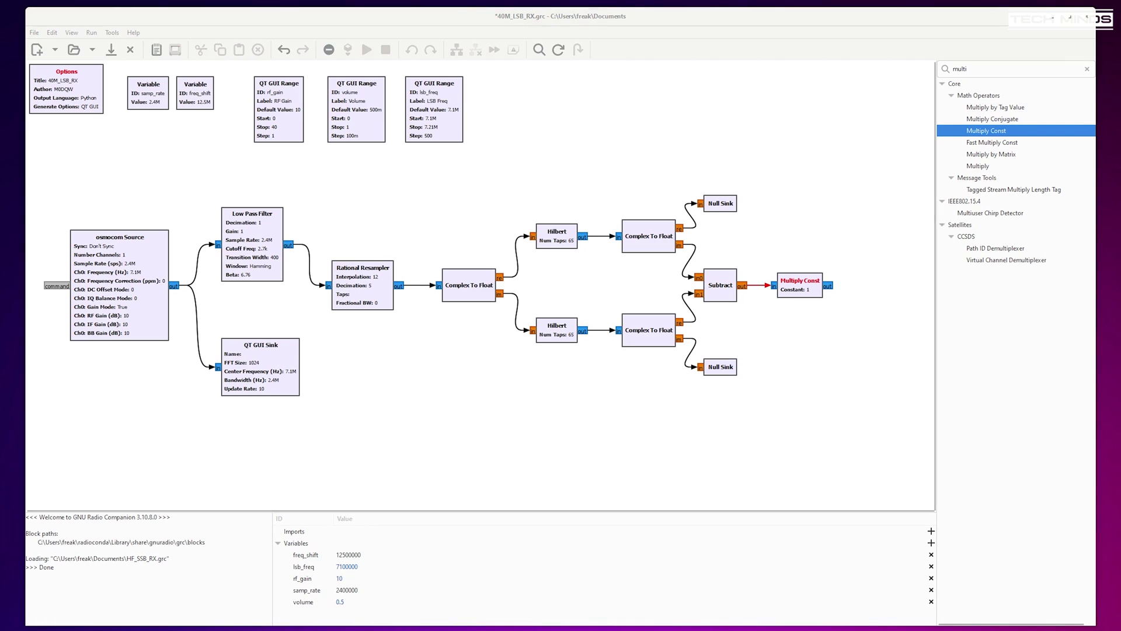
# - Set the Multiply Const to float type with the constant volume
pyautogui.doubleClick(799, 286)
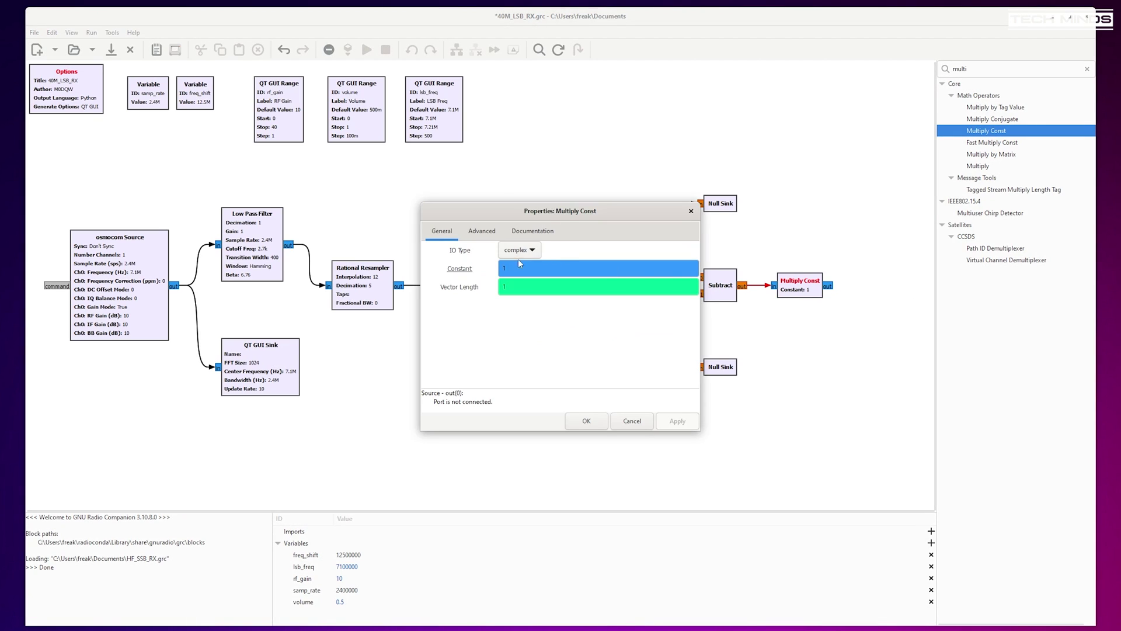
pyautogui.write('volume')
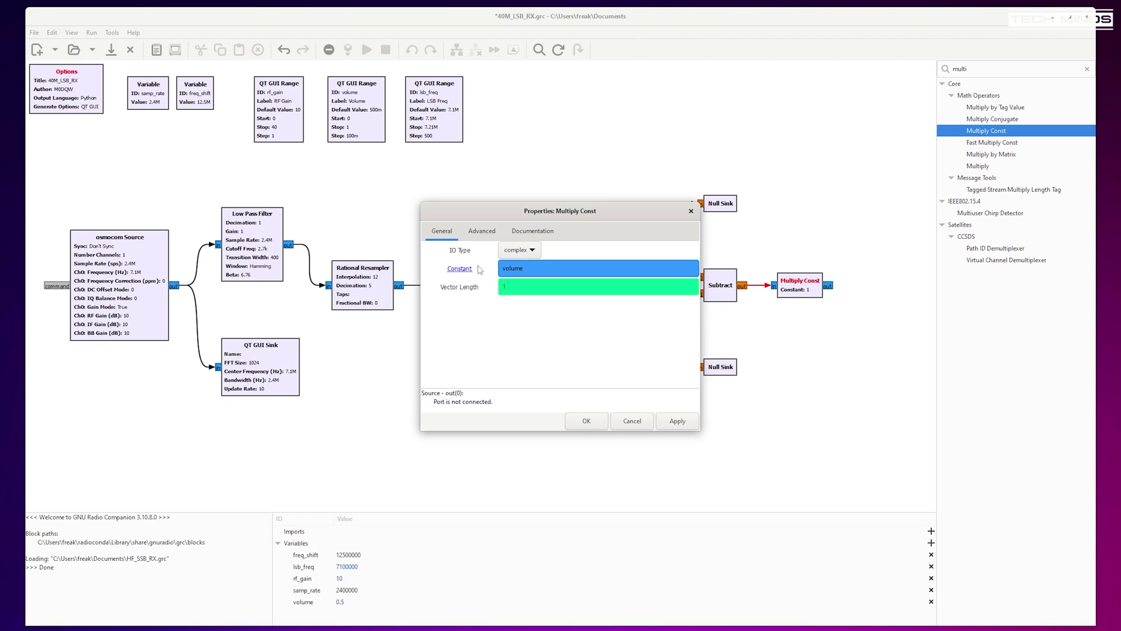
pyautogui.click(520, 250)
pyautogui.click(541, 279)
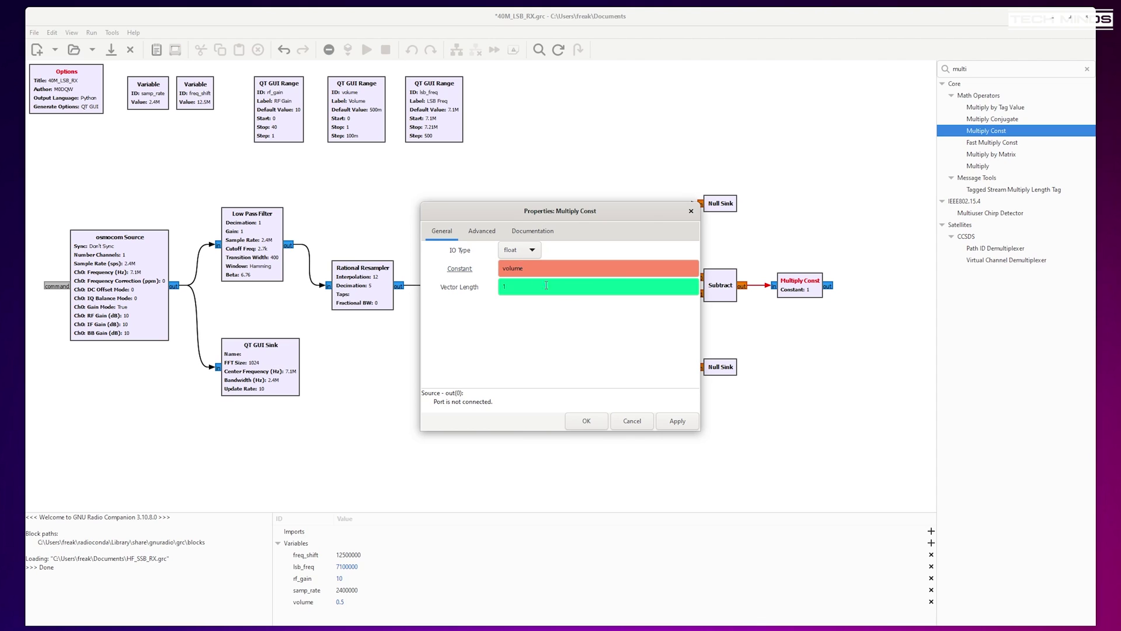
pyautogui.click(675, 421)
pyautogui.click(587, 423)
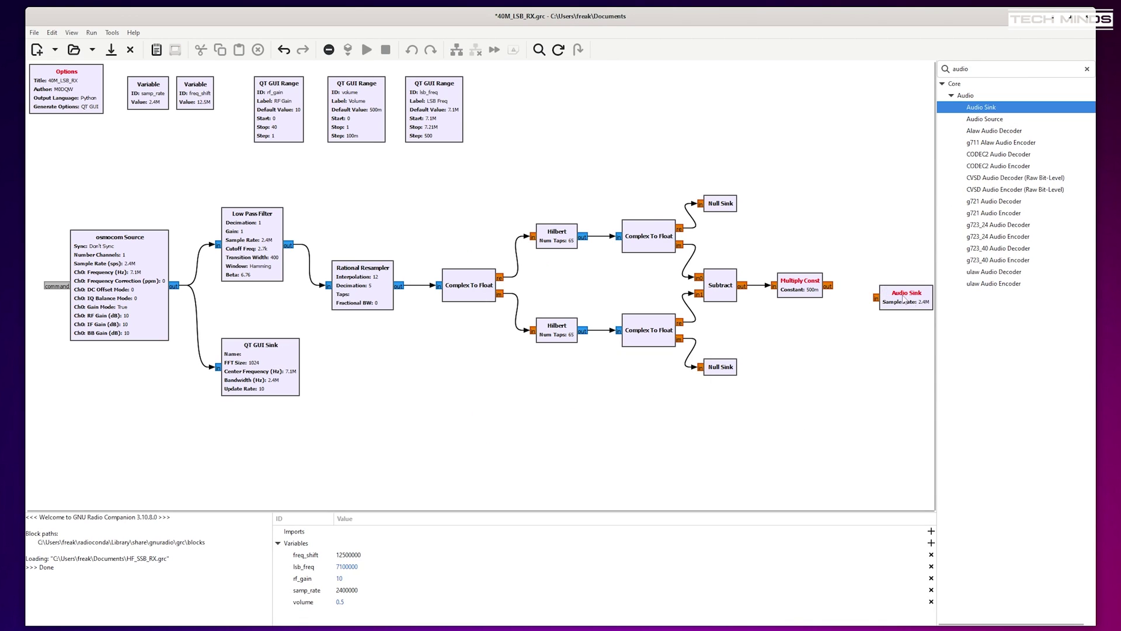
# - Add an Audio Sink after Multiply Const with a 48 kHz sample rate
pyautogui.moveTo(981, 107); pyautogui.dragTo(852, 287)
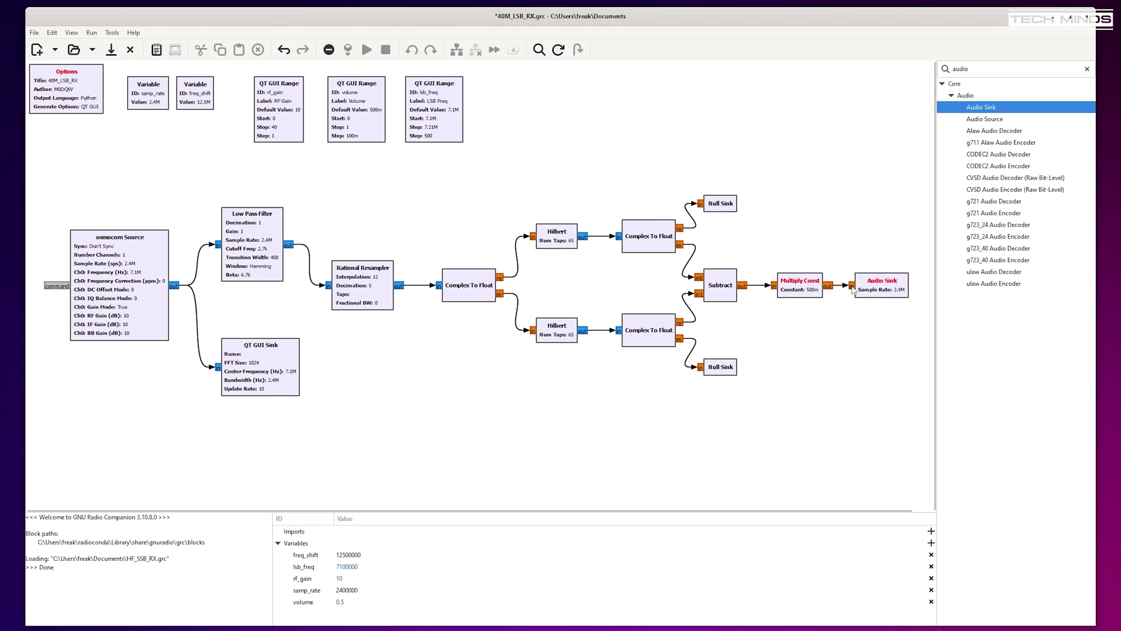
pyautogui.doubleClick(892, 289)
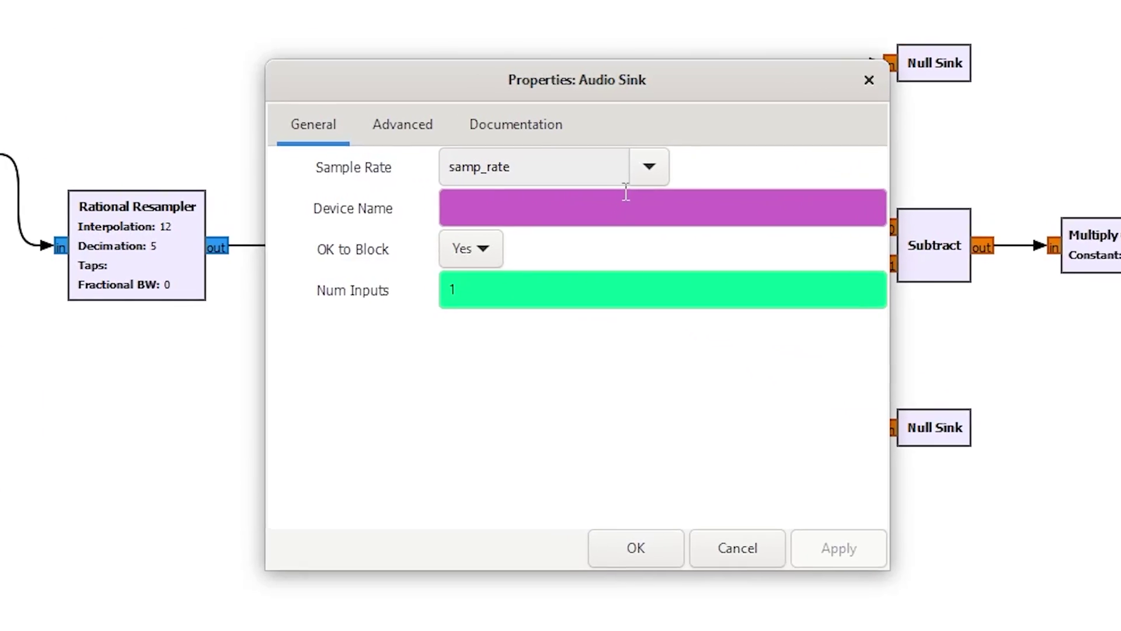
pyautogui.click(592, 252)
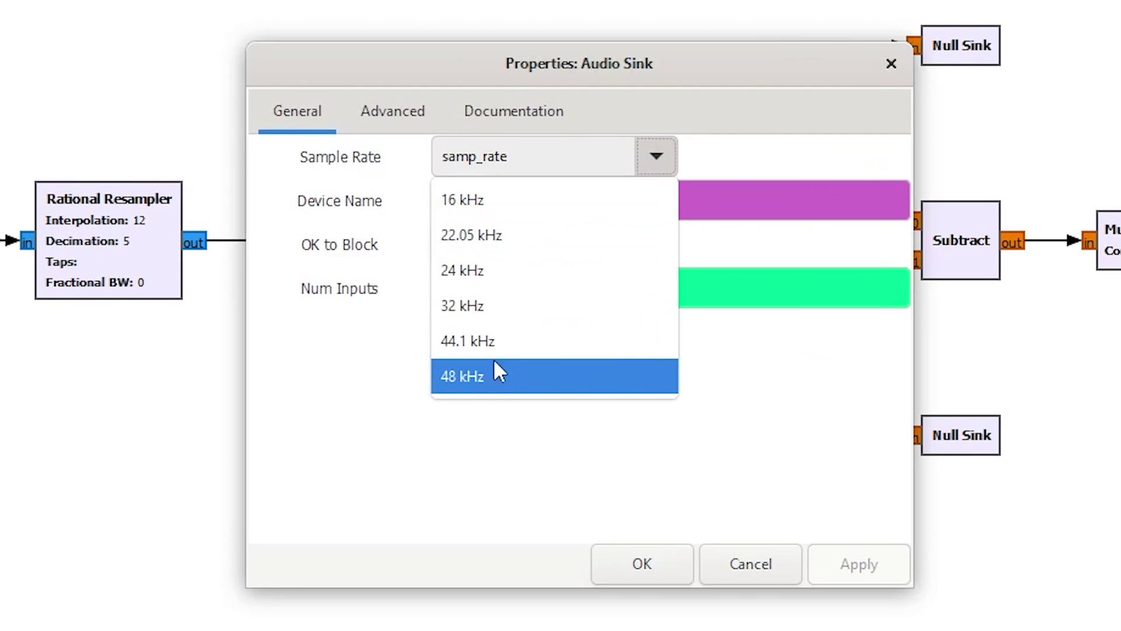
pyautogui.click(493, 376)
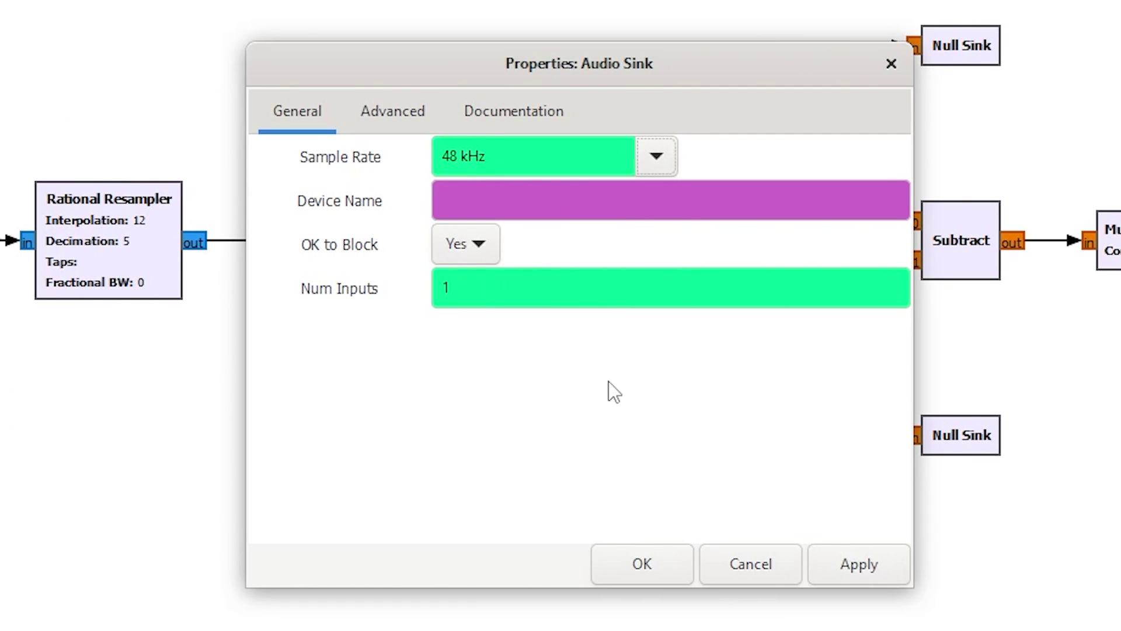
pyautogui.click(882, 568)
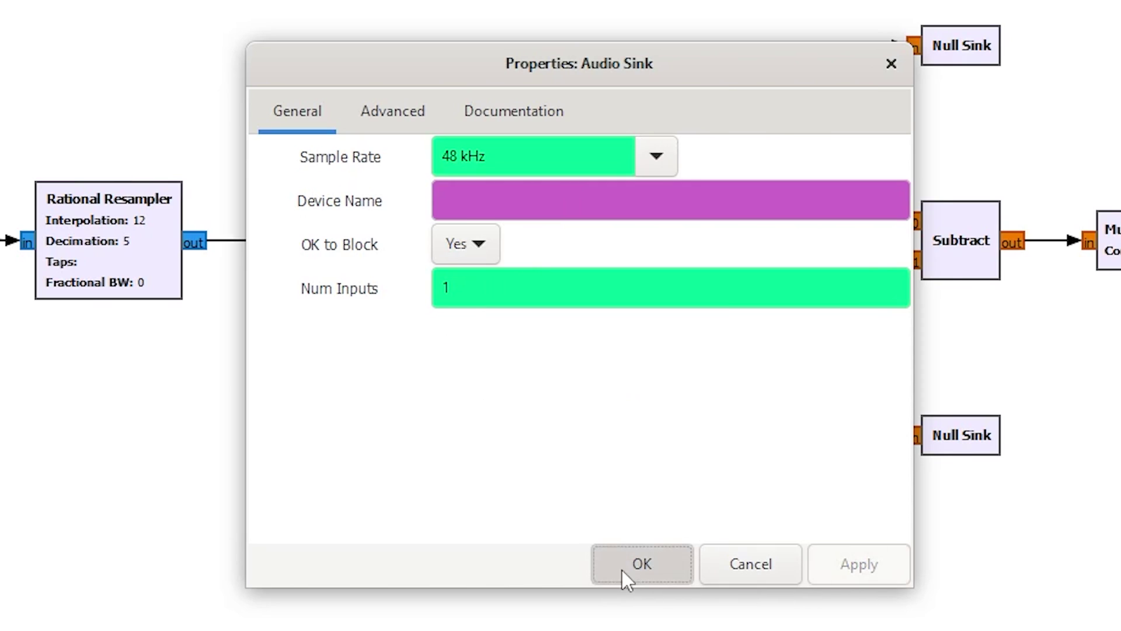
pyautogui.click(622, 570)
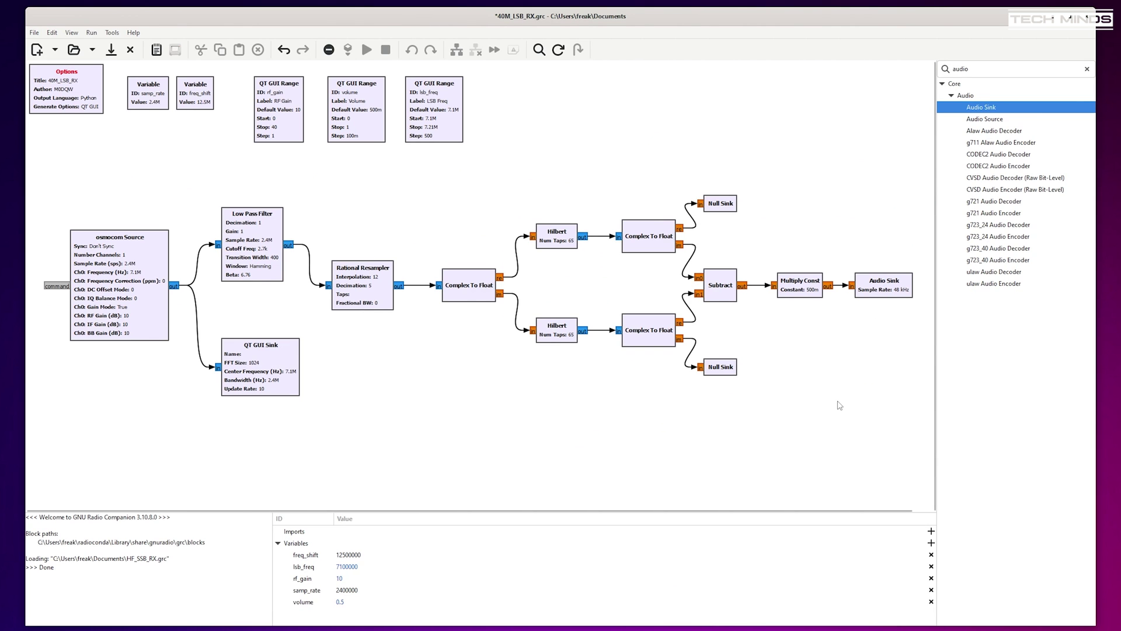
pyautogui.click(34, 33)
# - Save the receiver, raise the volume, and tune the LSB Freq to about 7115000
pyautogui.click(59, 105)
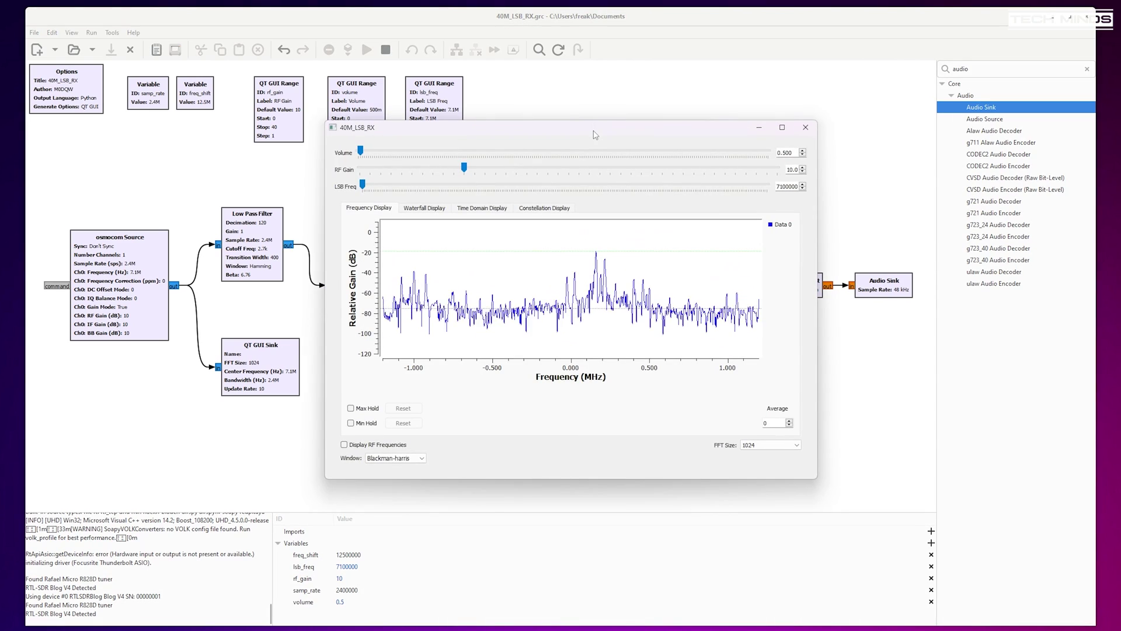
pyautogui.moveTo(361, 152); pyautogui.dragTo(457, 153)
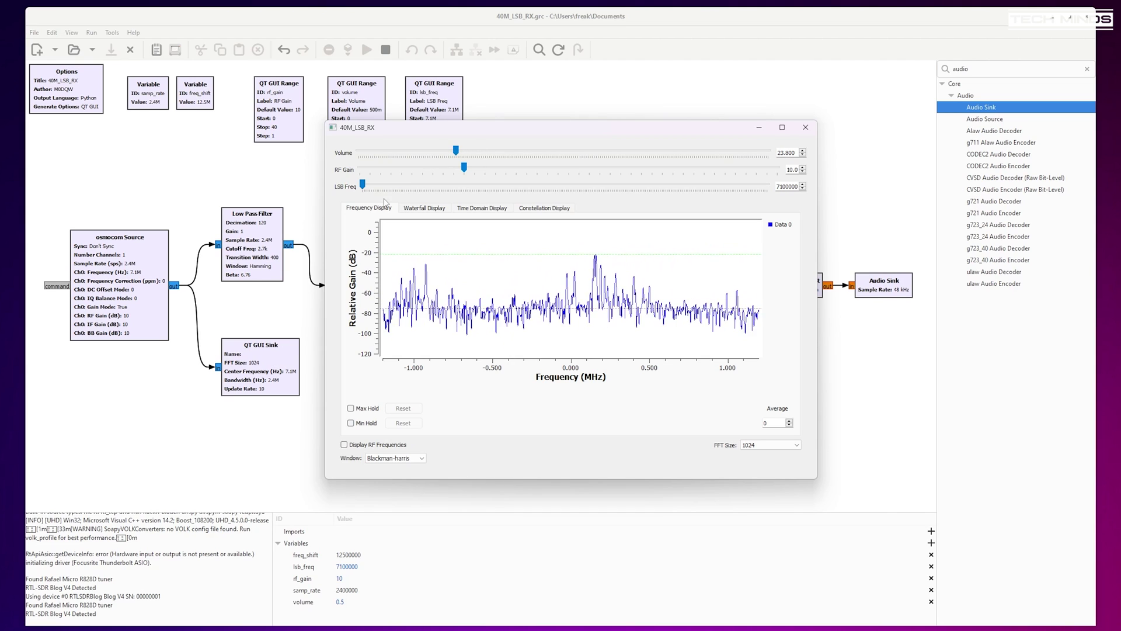
pyautogui.moveTo(365, 187); pyautogui.dragTo(421, 185)
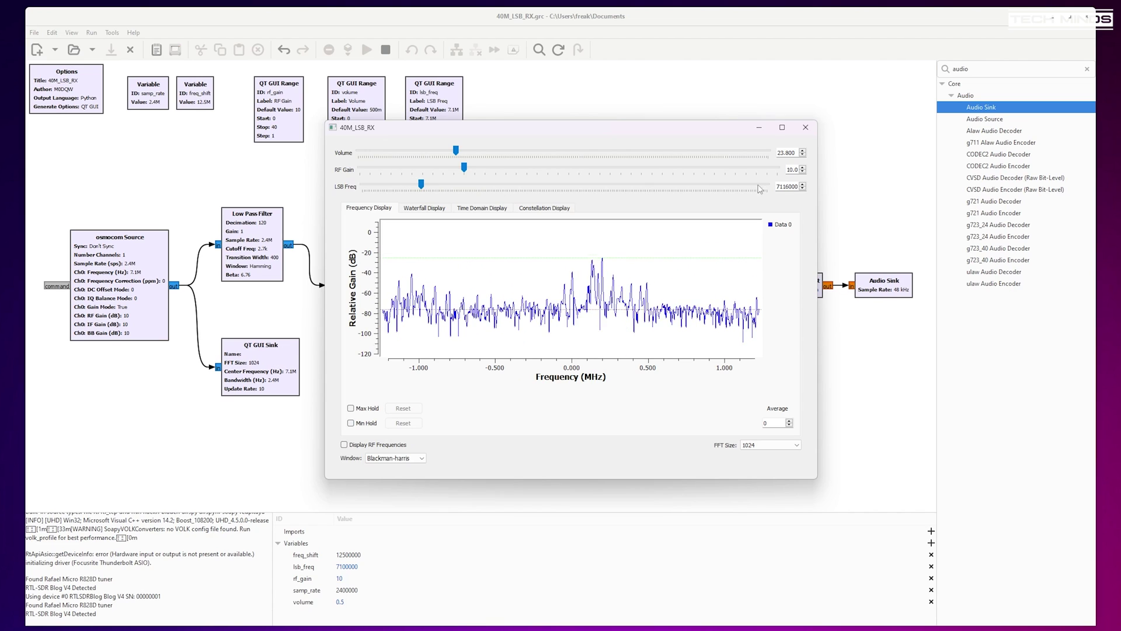
pyautogui.click(803, 188)
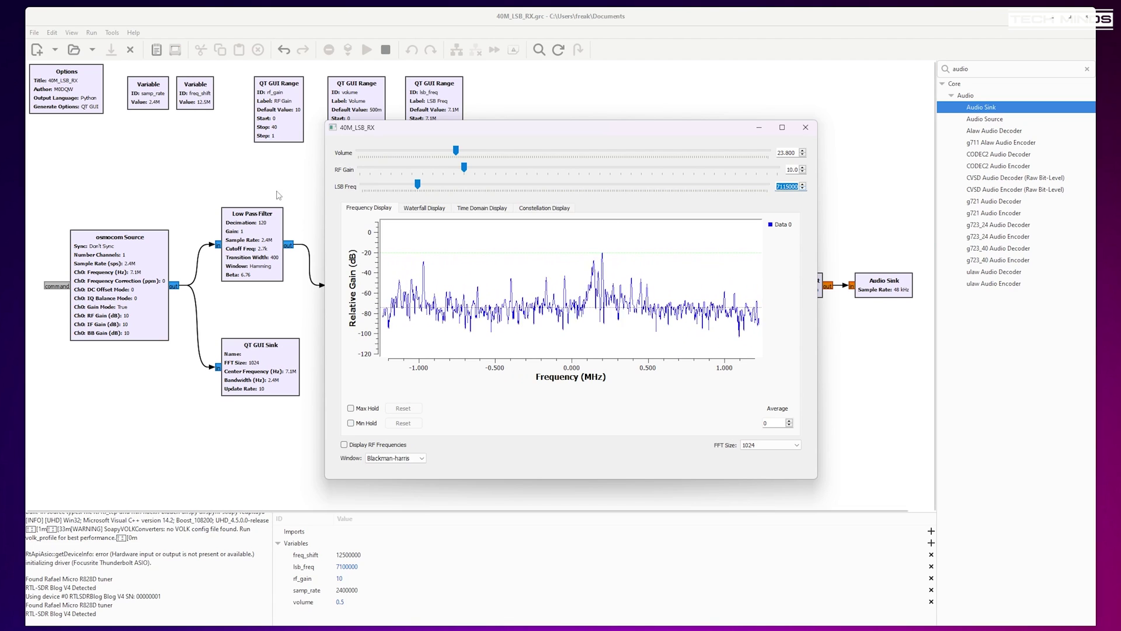
pyautogui.moveTo(419, 185); pyautogui.dragTo(437, 186)
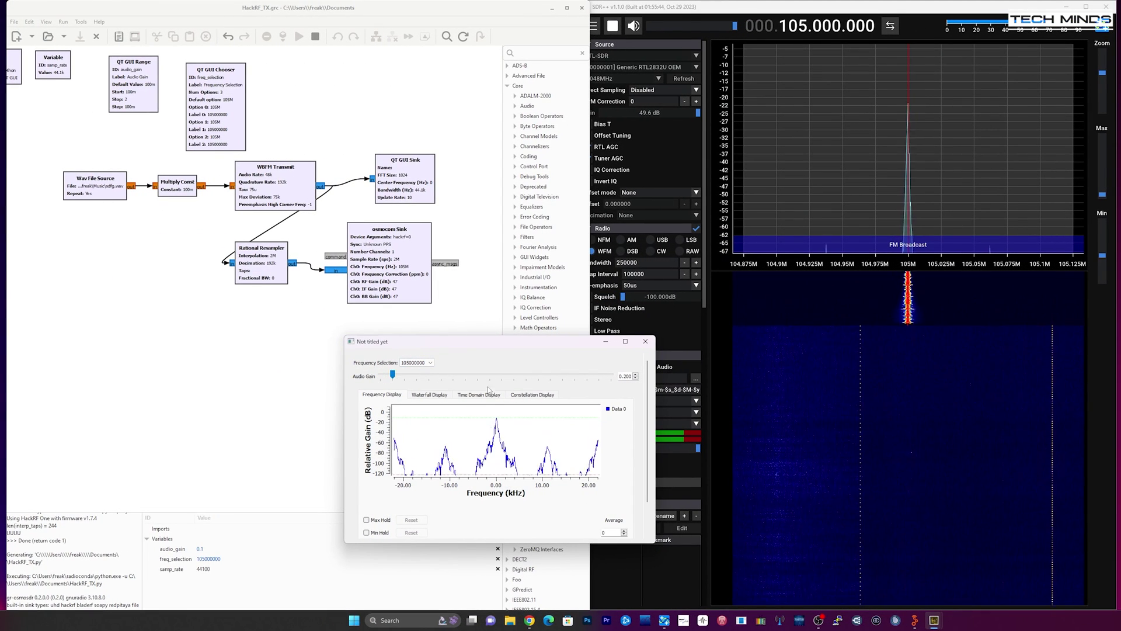
# - Bring SDR++ forward, lower the spectrum Min floor, and move the transmitter's spectrum window into view
pyautogui.click(1102, 258)
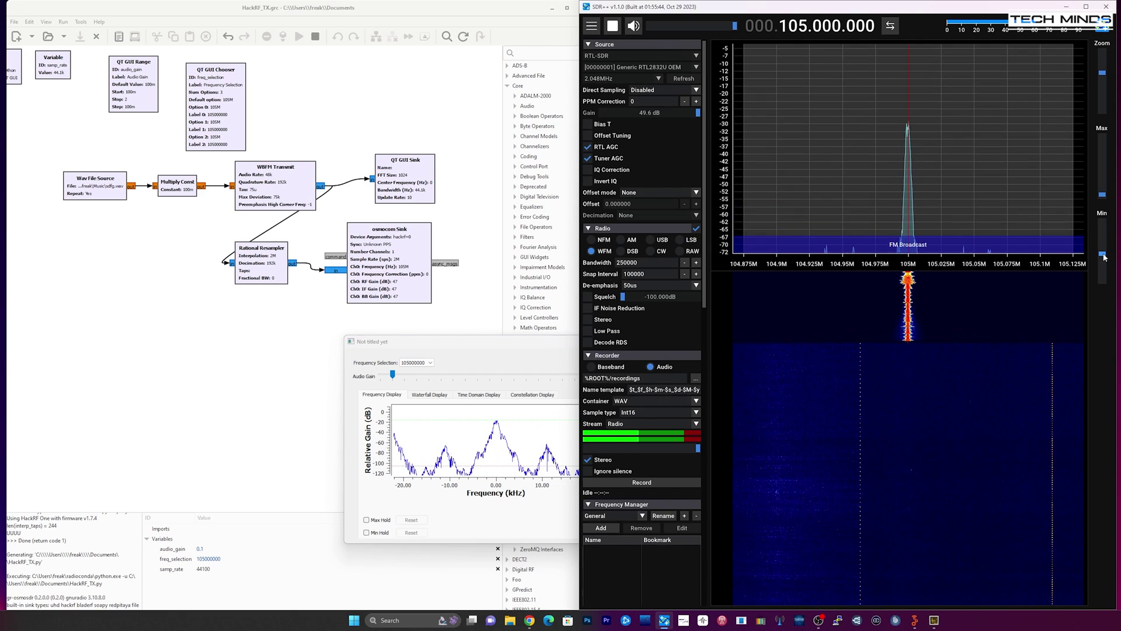
pyautogui.moveTo(1103, 255); pyautogui.dragTo(1107, 250)
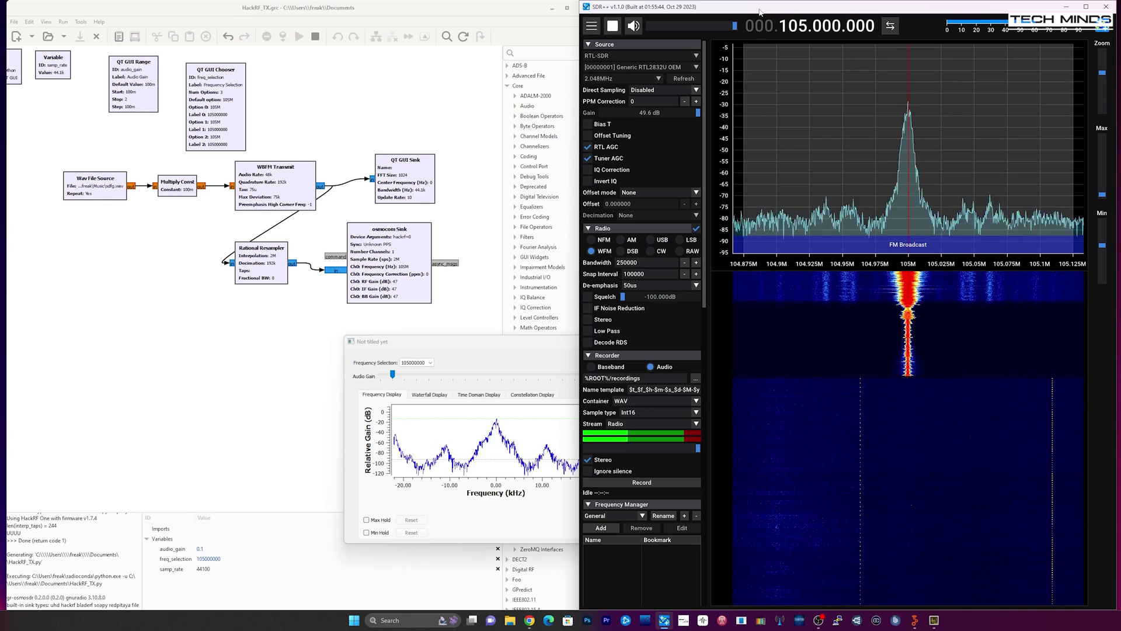
pyautogui.moveTo(484, 350); pyautogui.dragTo(167, 311)
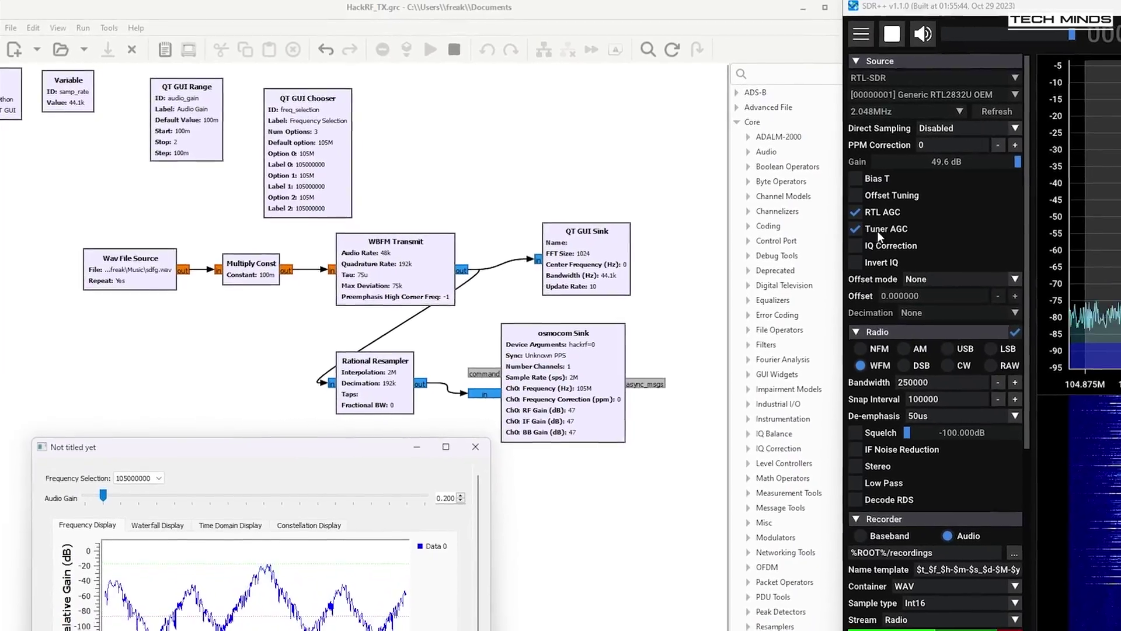
# - Turn off Tuner AGC and RTL AGC and reduce the gain to 0 dB
pyautogui.click(821, 216)
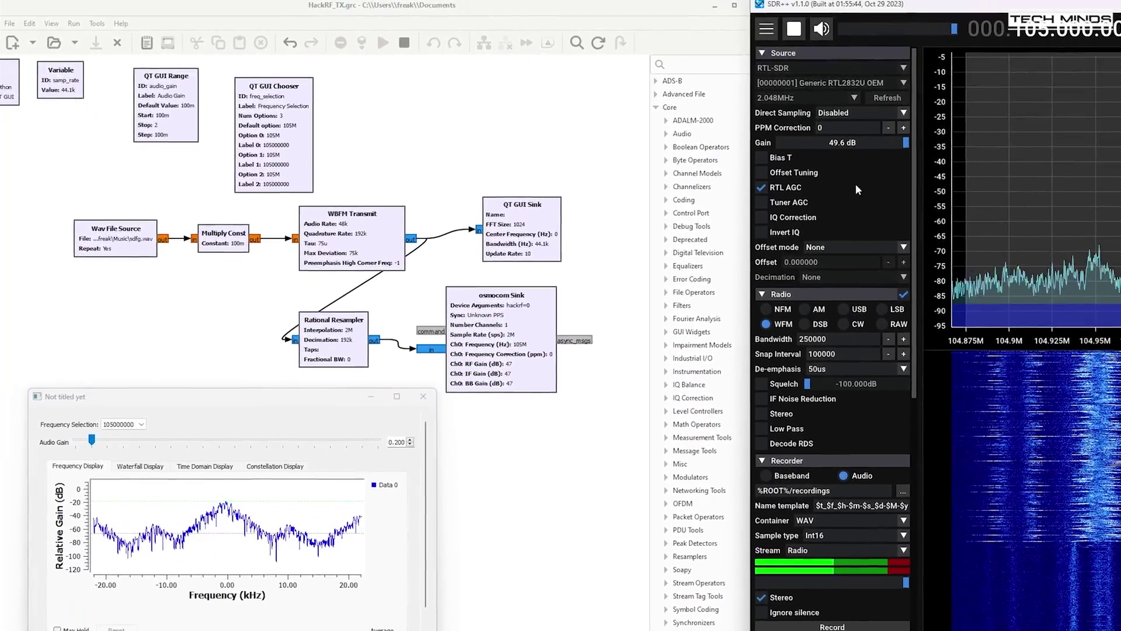
pyautogui.click(913, 153)
pyautogui.moveTo(804, 138); pyautogui.dragTo(745, 138)
pyautogui.moveTo(647, 119); pyautogui.dragTo(635, 114)
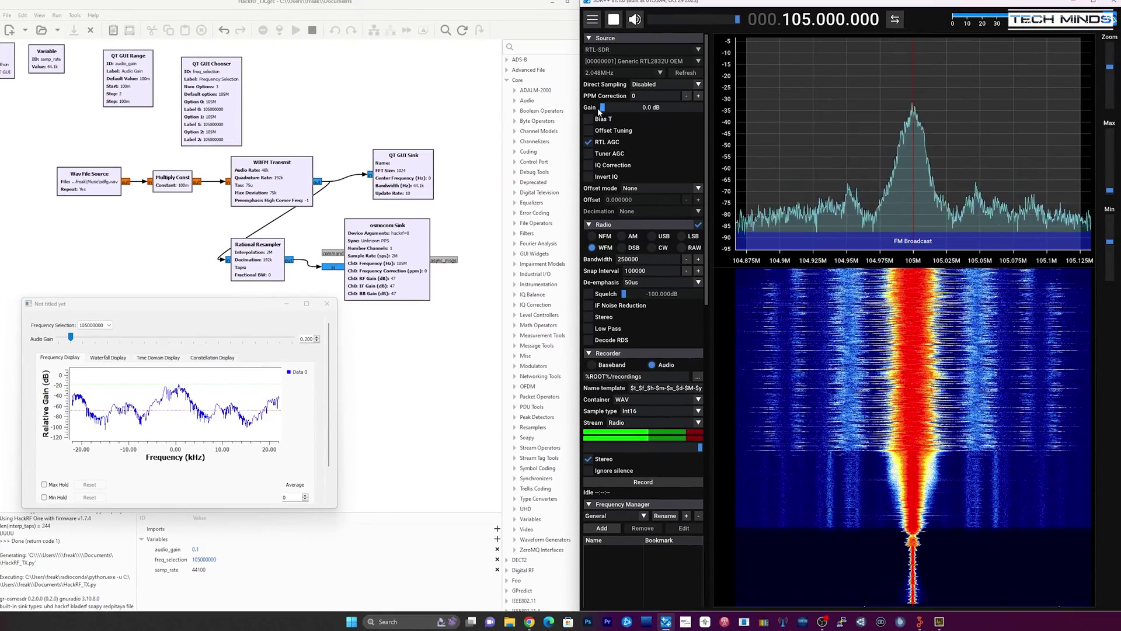
pyautogui.click(588, 143)
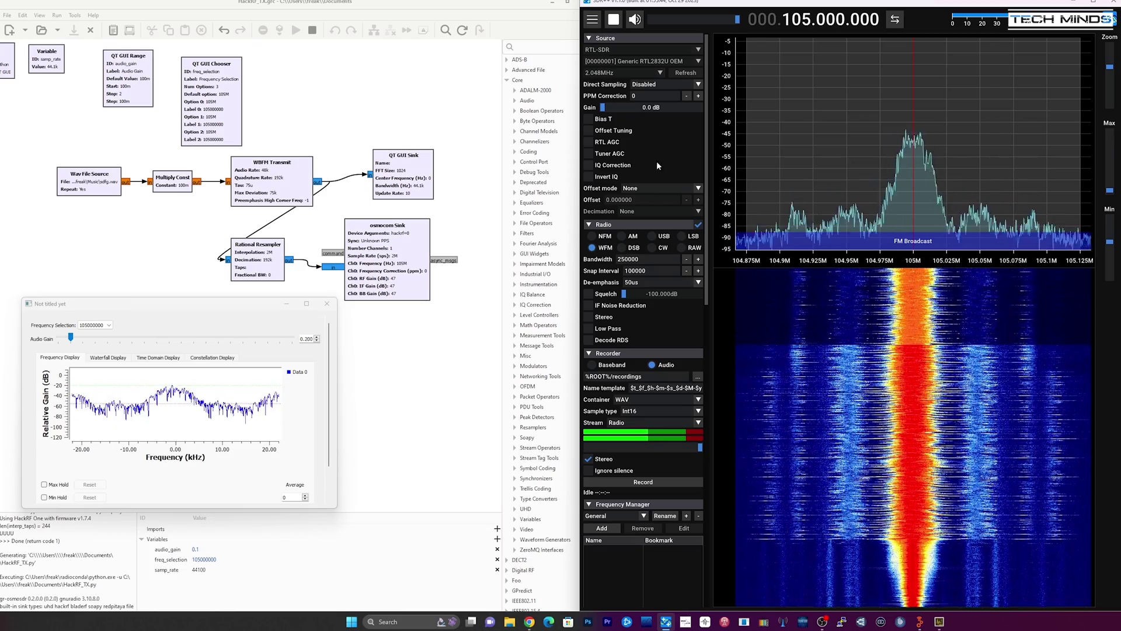
# - Keep de-emphasis at 50us and enable IF Noise Reduction
pyautogui.click(699, 283)
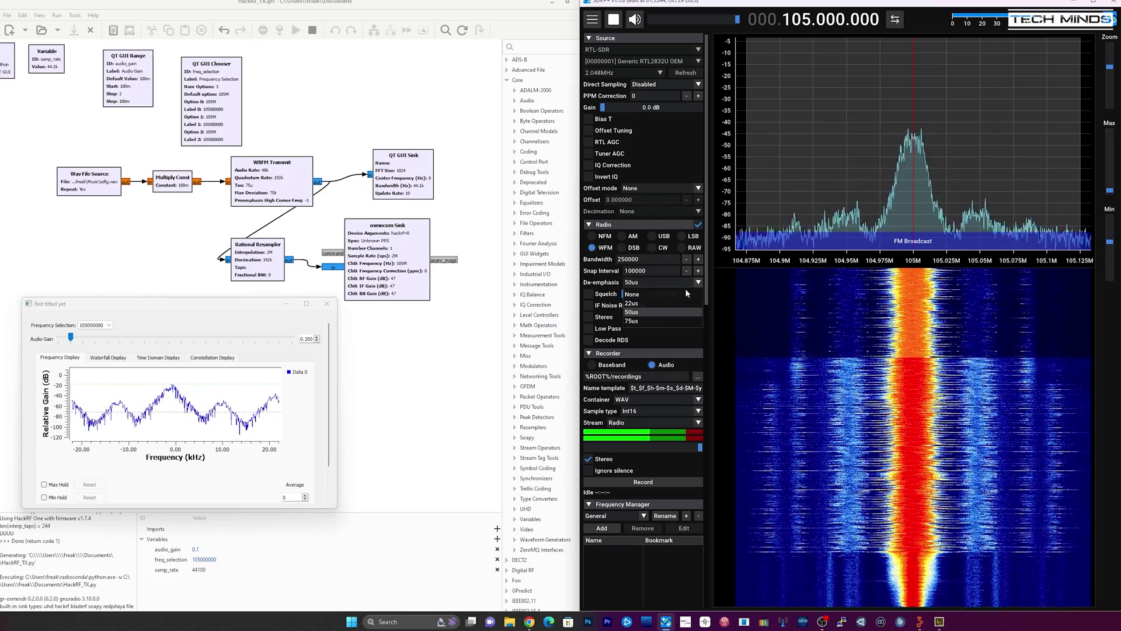
pyautogui.click(650, 313)
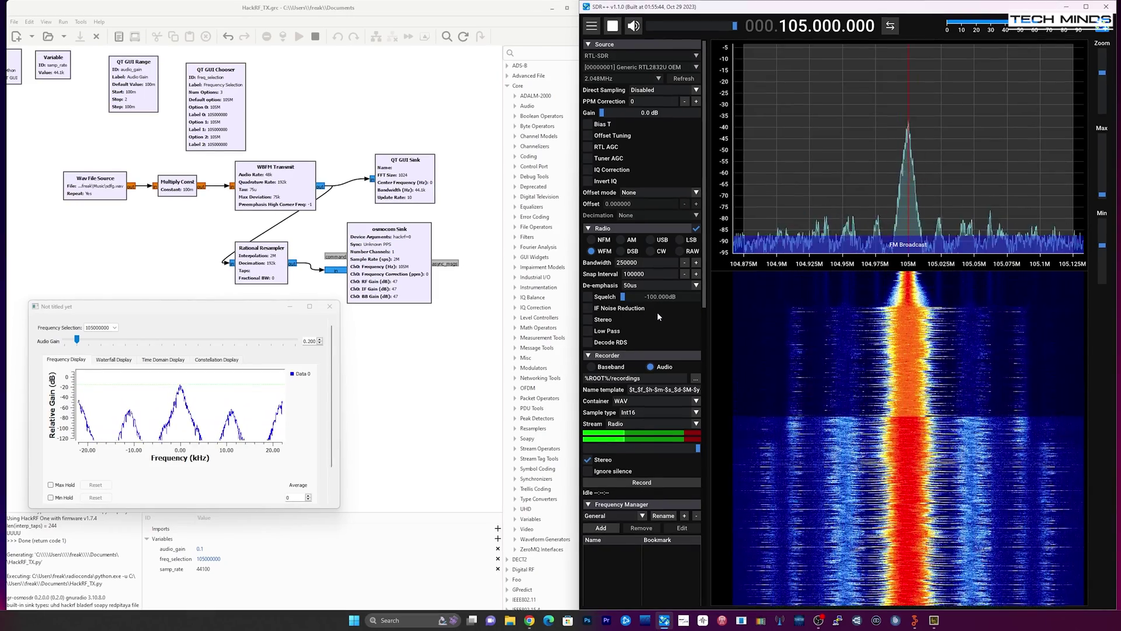
pyautogui.click(588, 309)
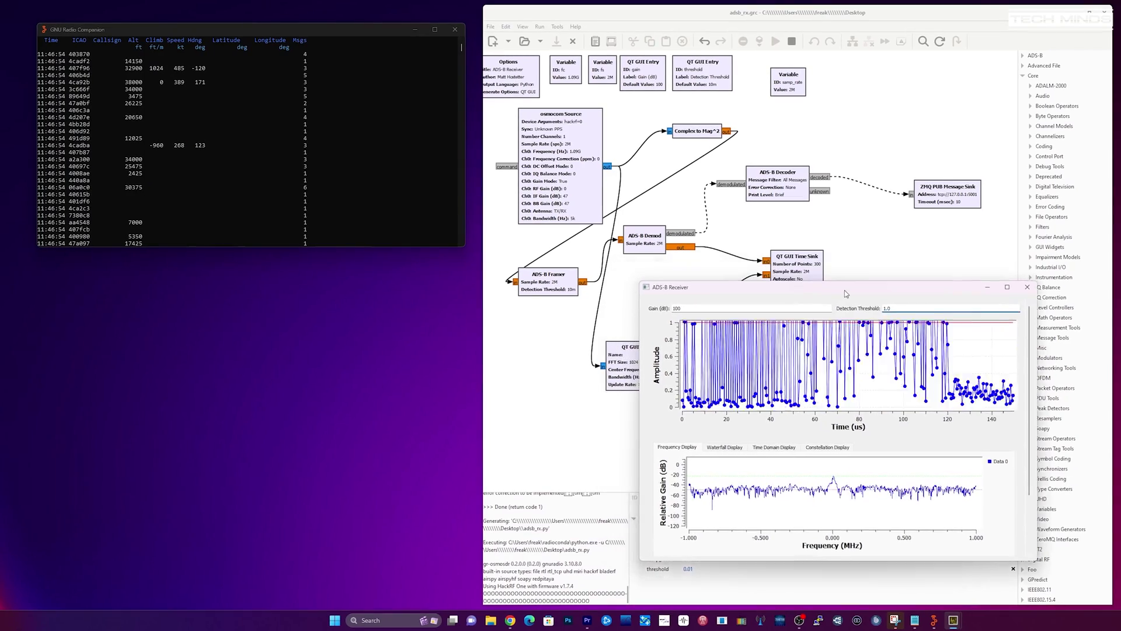
# - Move the ADS-B Receiver window to the lower right, beside the flowgraph and decoder table
pyautogui.moveTo(846, 293); pyautogui.dragTo(901, 319)
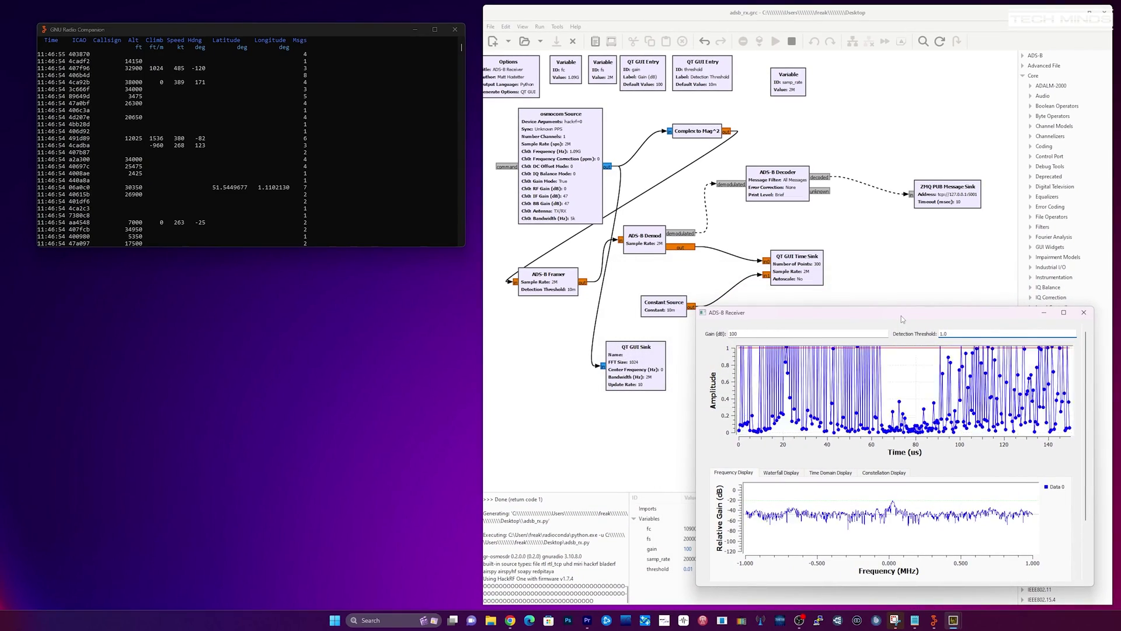
pyautogui.moveTo(902, 316); pyautogui.dragTo(912, 314)
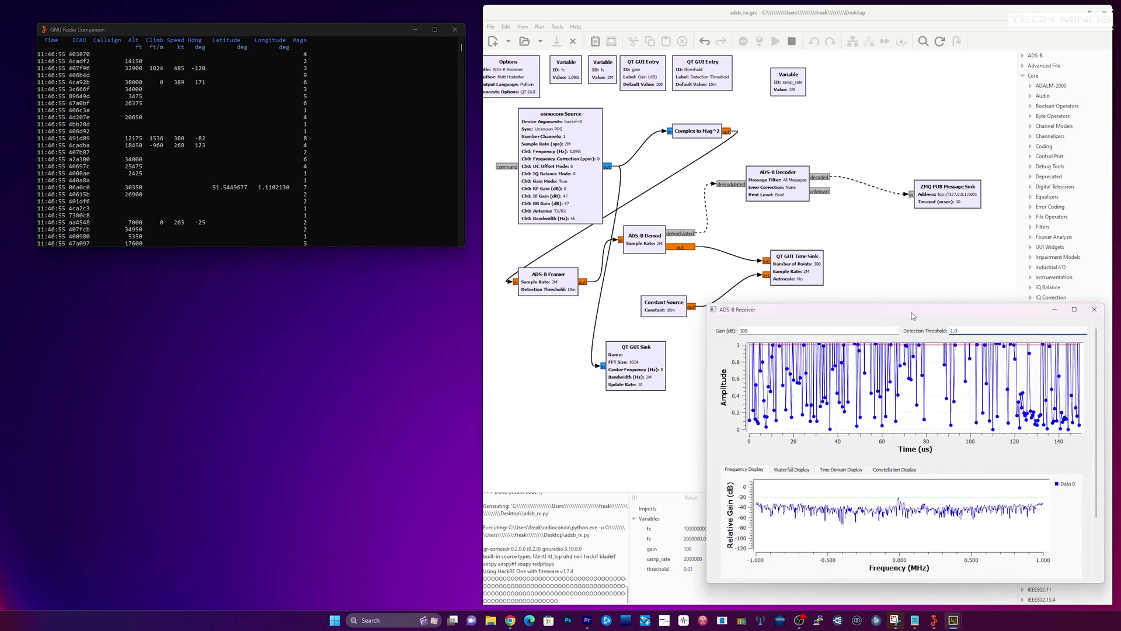